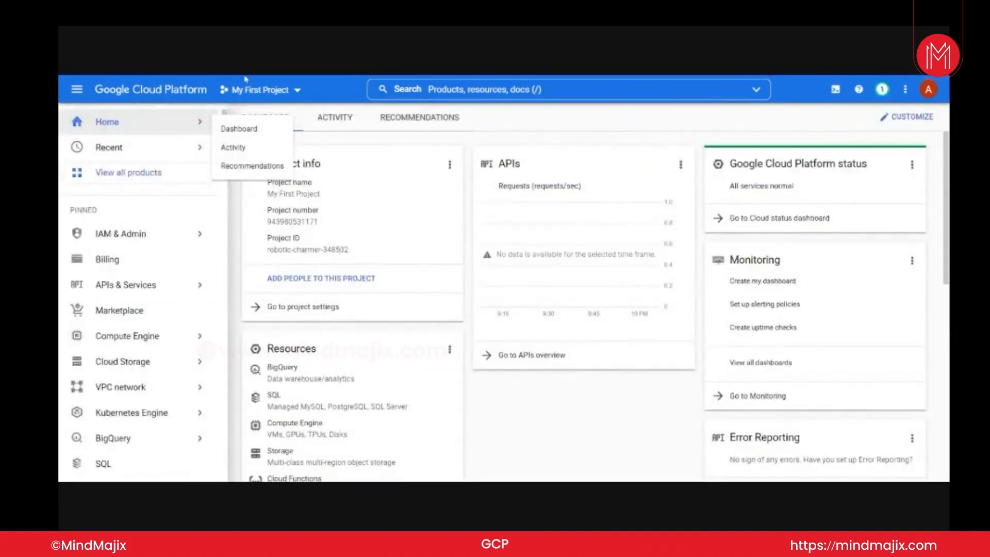
Open the project settings from the dashboard and check the project ID and project number.
{"action": "mouse_move", "coordinate": [201, 150]}
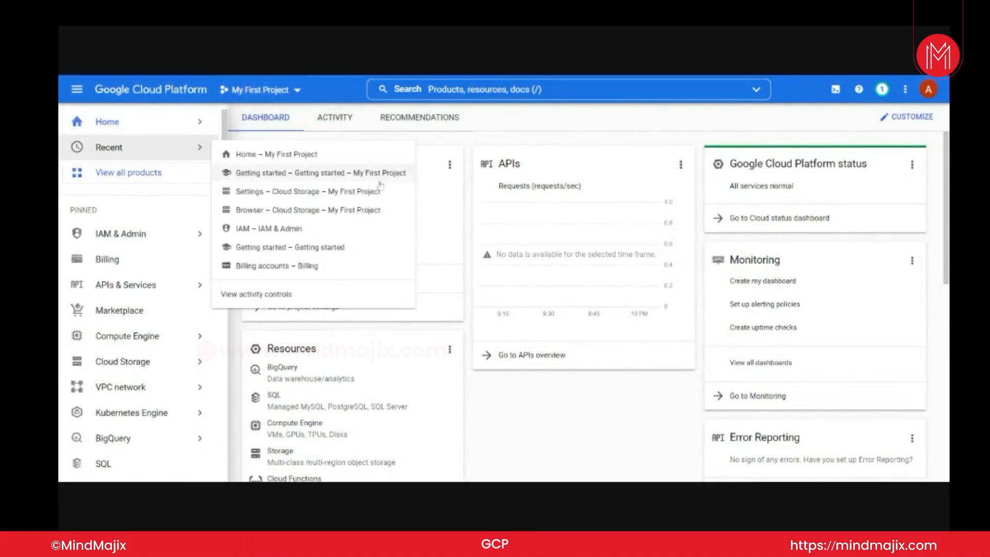
{"action": "left_click", "coordinate": [538, 425]}
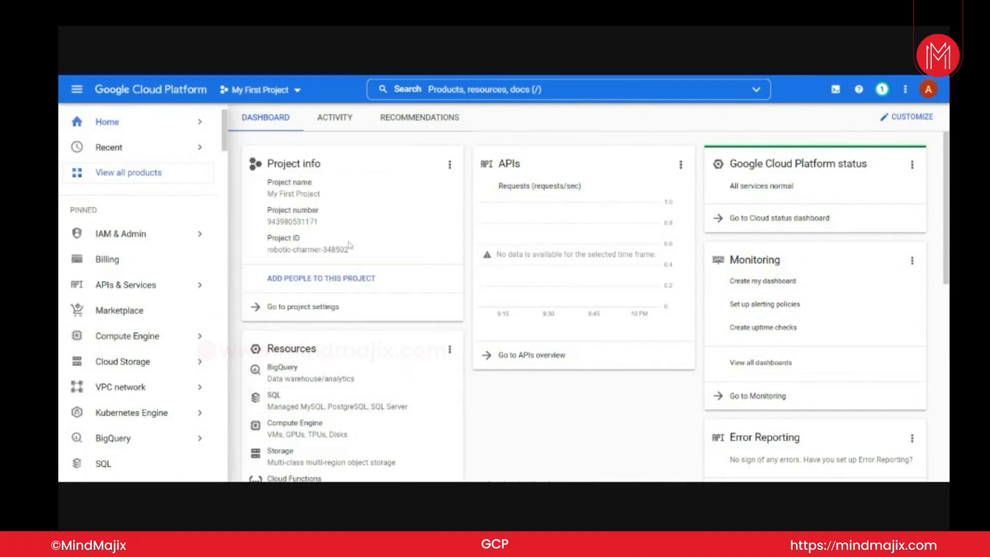
{"action": "left_click", "coordinate": [283, 309]}
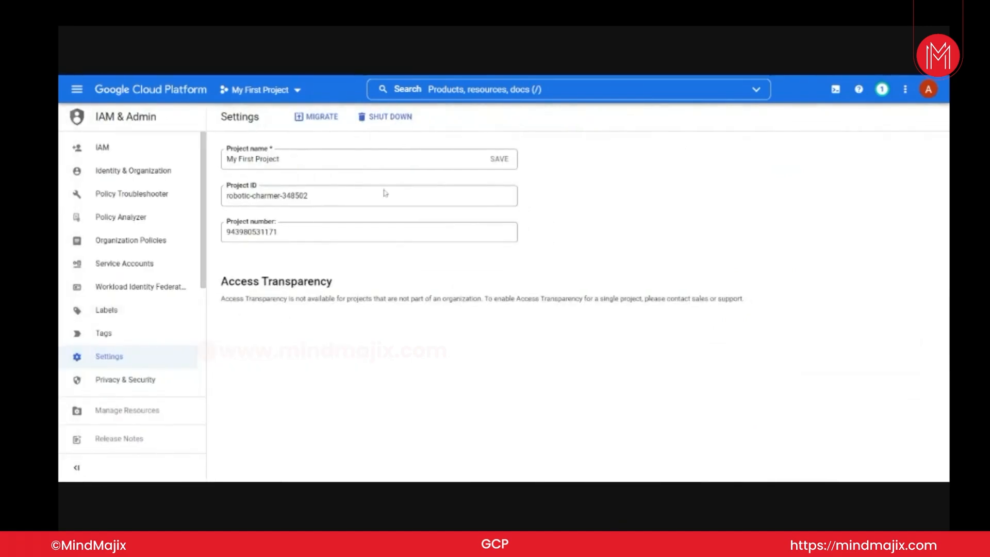
{"action": "left_click_drag", "start_coordinate": [384, 193], "coordinate": [155, 194]}
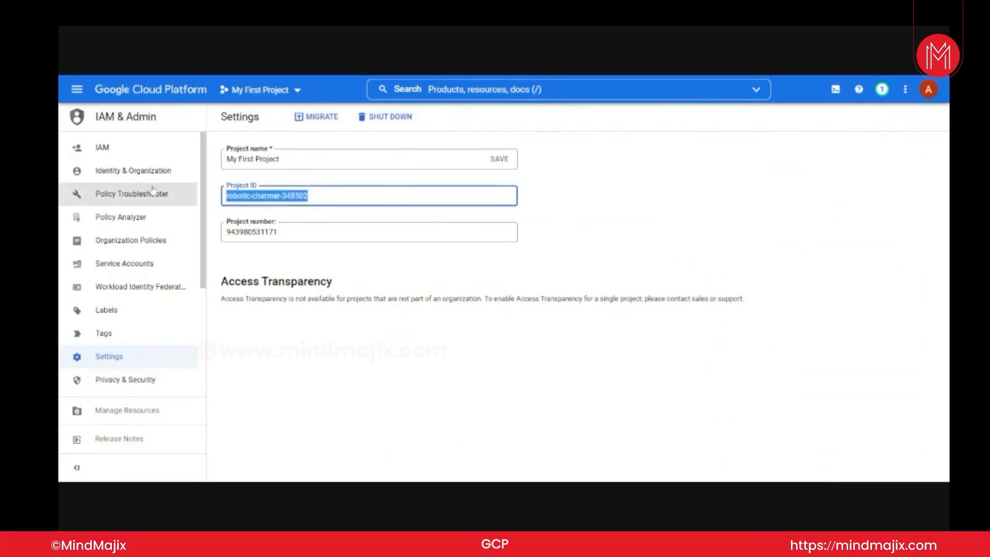
{"action": "left_click", "coordinate": [289, 231]}
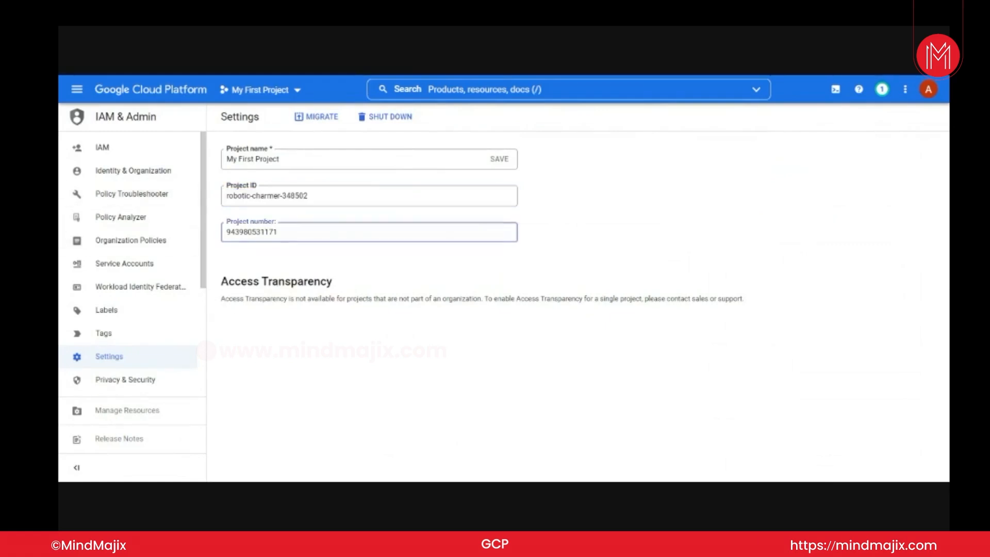
Rename the project to the owner's name followed by "Project1", save it, and dismiss the notification.
{"action": "left_click", "coordinate": [289, 159]}
{"action": "left_click_drag", "start_coordinate": [289, 159], "coordinate": [155, 147]}
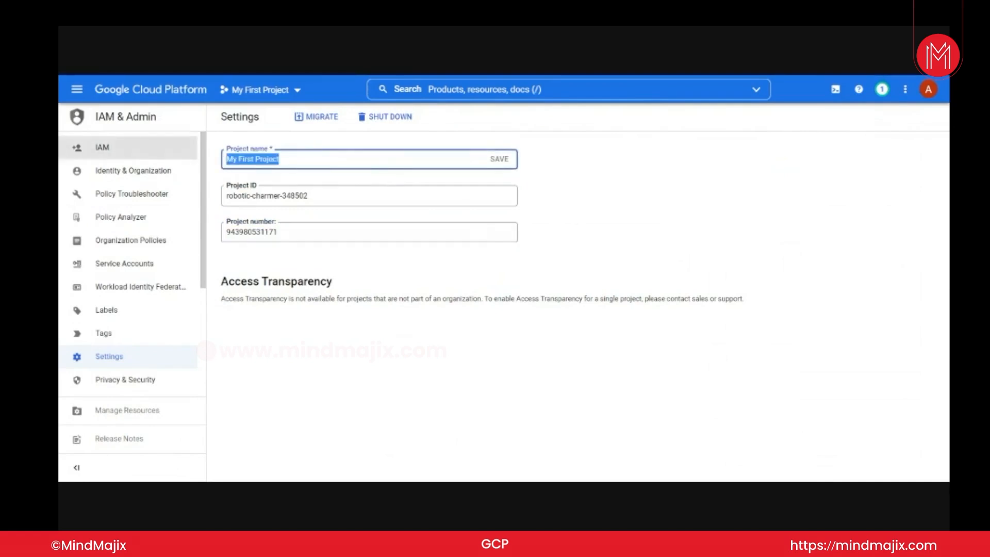
{"action": "key", "text": "BackSpace"}
{"action": "type", "text": "Agila jay "}
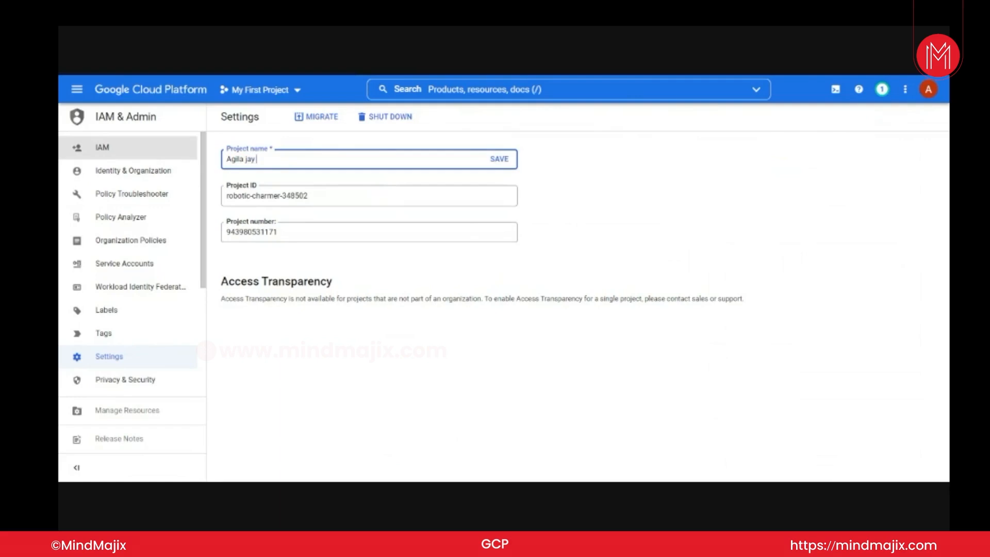
{"action": "type", "text": "pro"}
{"action": "key", "text": "BackSpace"}
{"action": "type", "text": "Project1"}
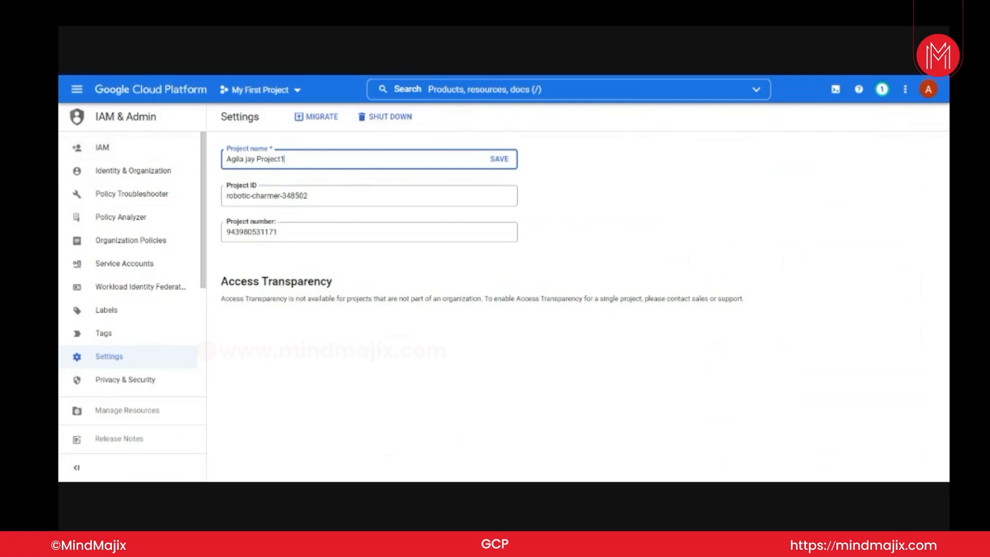
{"action": "left_click", "coordinate": [502, 163]}
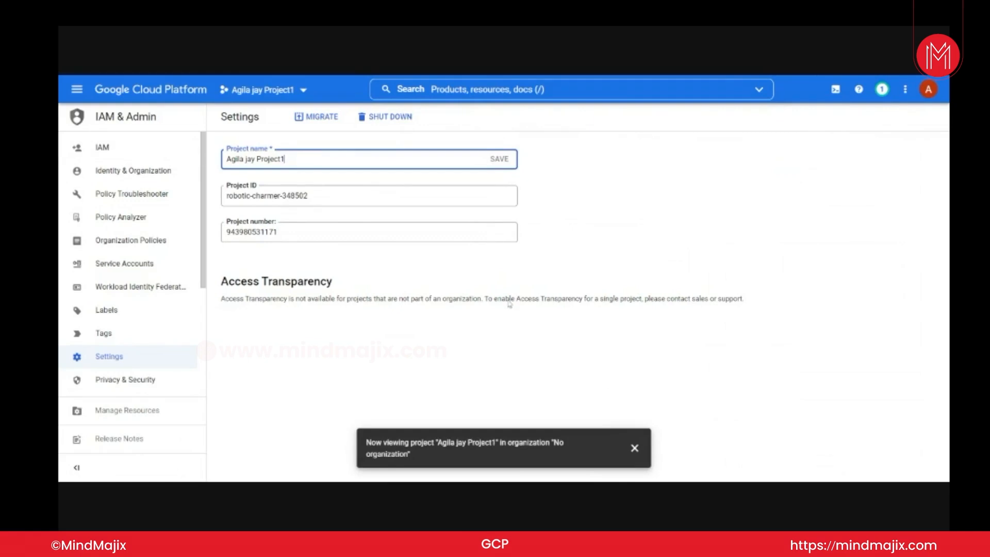
{"action": "left_click", "coordinate": [634, 447]}
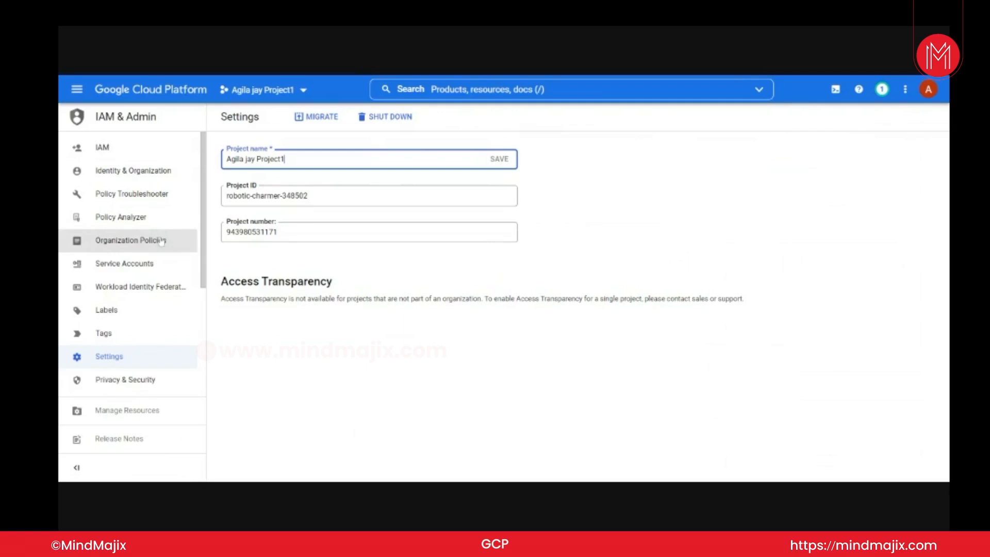
Go to the VM instances of Compute Engine and enable the Compute Engine API for the project.
{"action": "left_click_drag", "start_coordinate": [204, 216], "coordinate": [185, 194]}
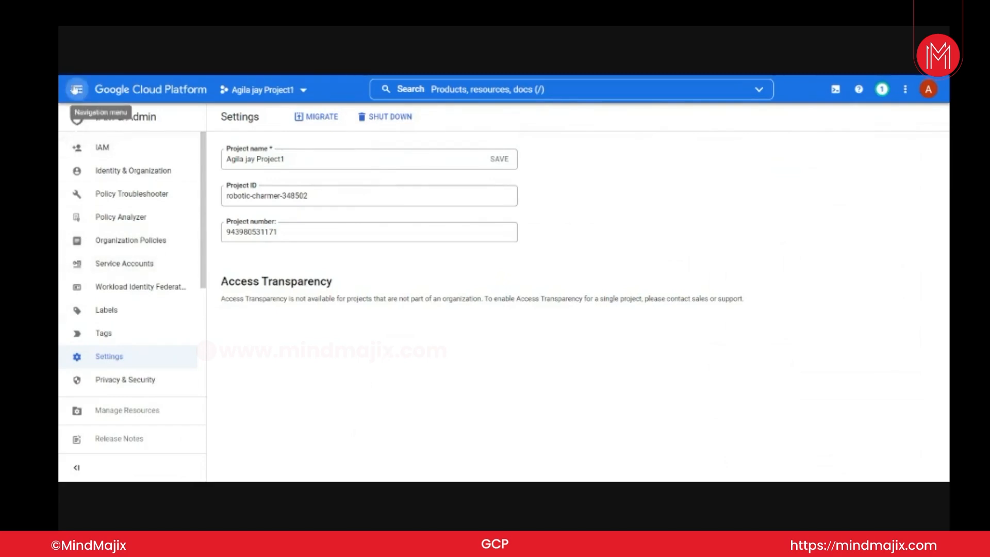
{"action": "left_click", "coordinate": [76, 90]}
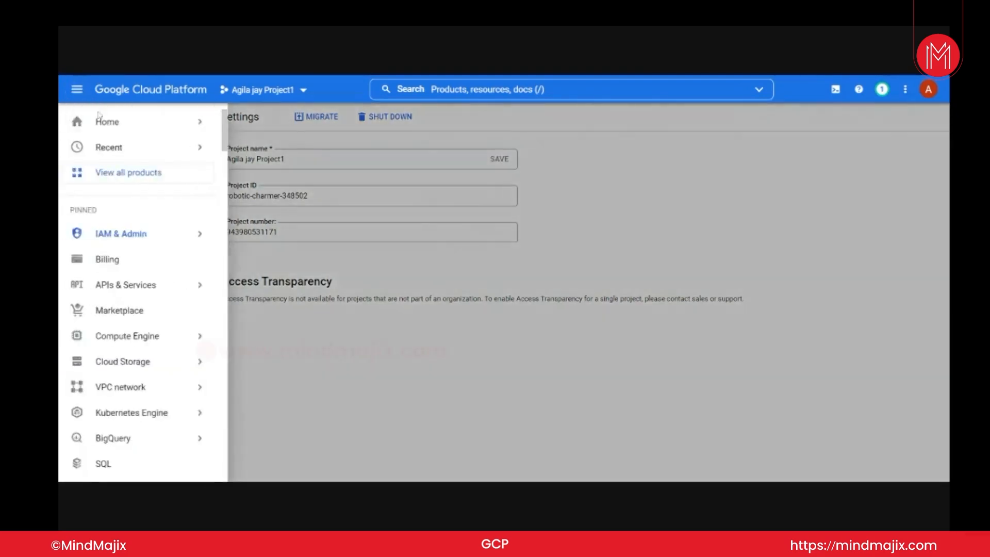
{"action": "mouse_move", "coordinate": [139, 246]}
{"action": "mouse_move", "coordinate": [139, 341]}
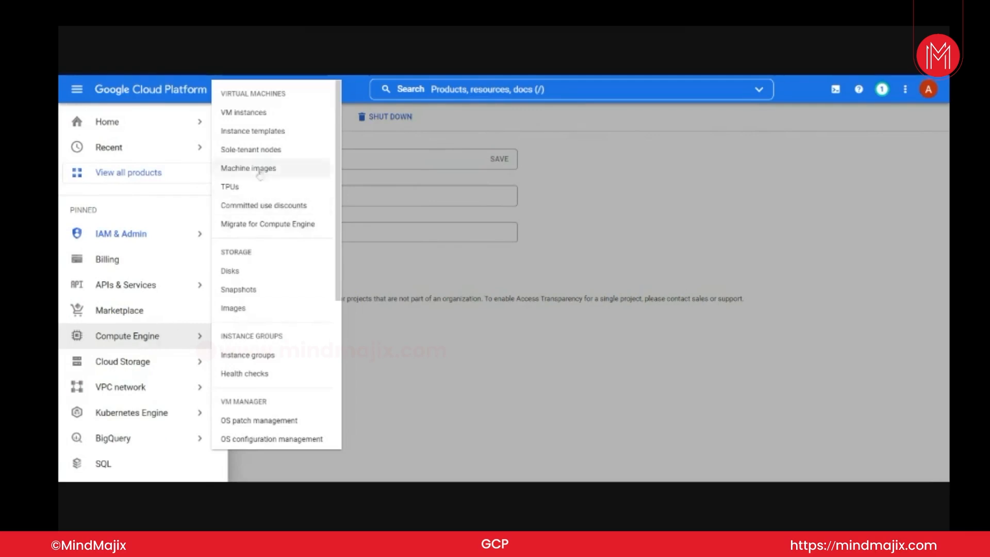
{"action": "left_click", "coordinate": [250, 120]}
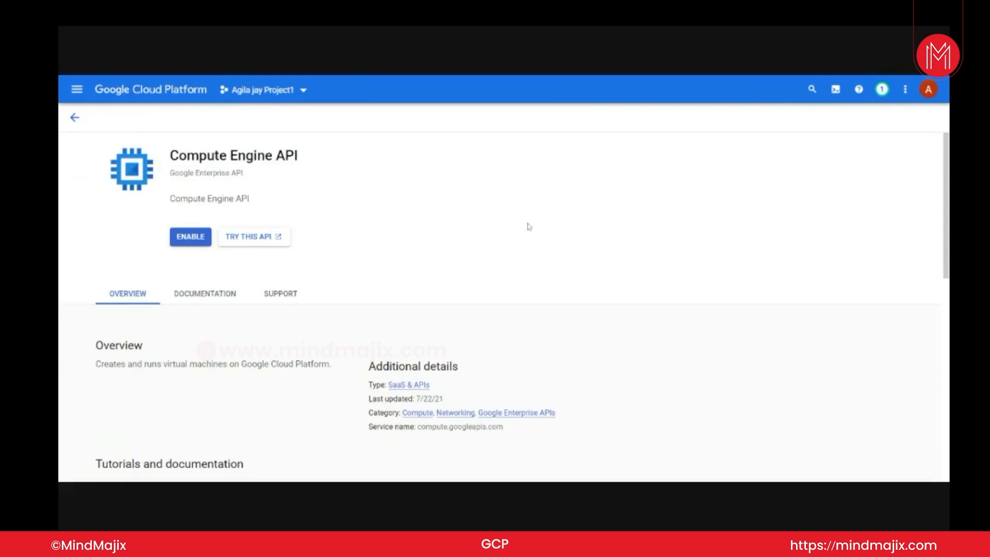
{"action": "left_click", "coordinate": [194, 237]}
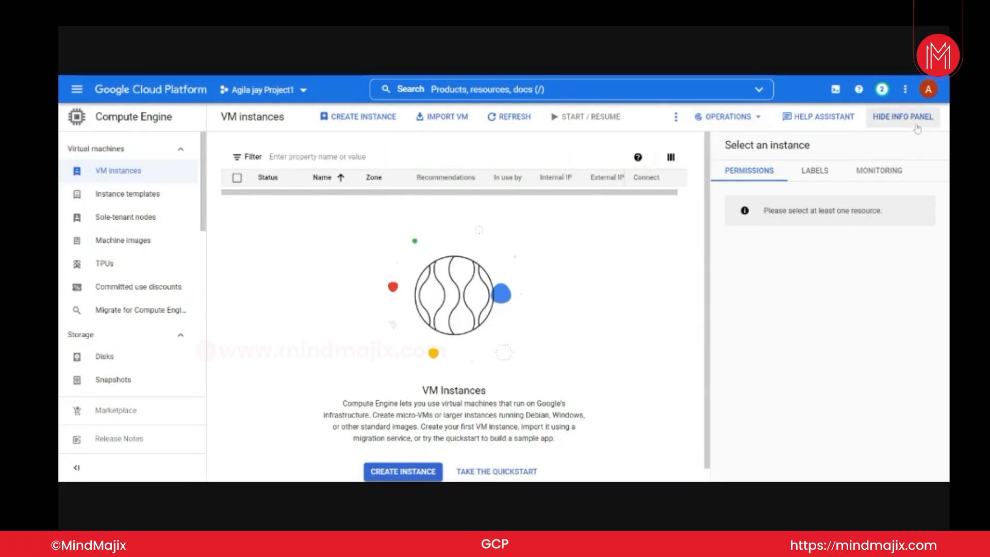
Hide the info panel and start creating a new VM instance named web-server.
{"action": "left_click", "coordinate": [902, 116]}
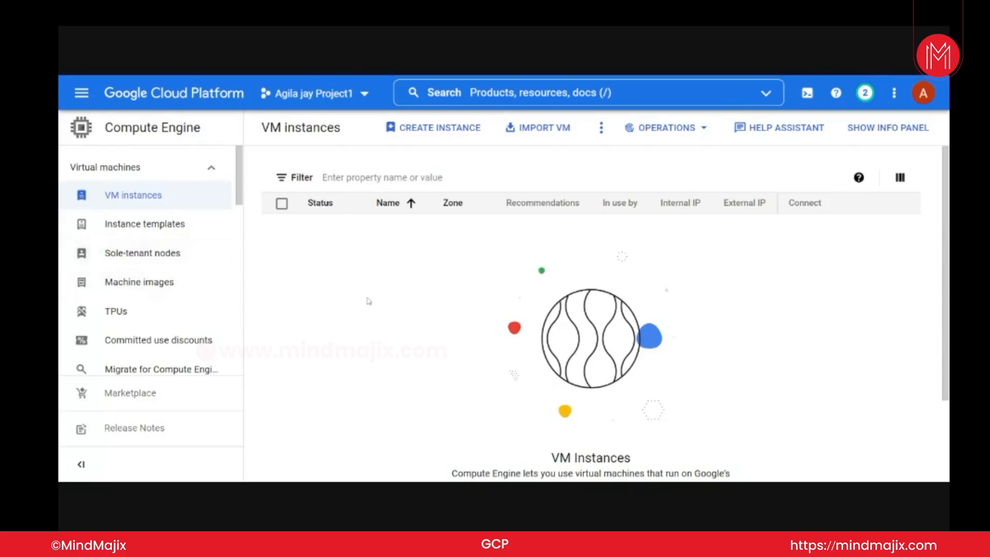
{"action": "left_click", "coordinate": [412, 128]}
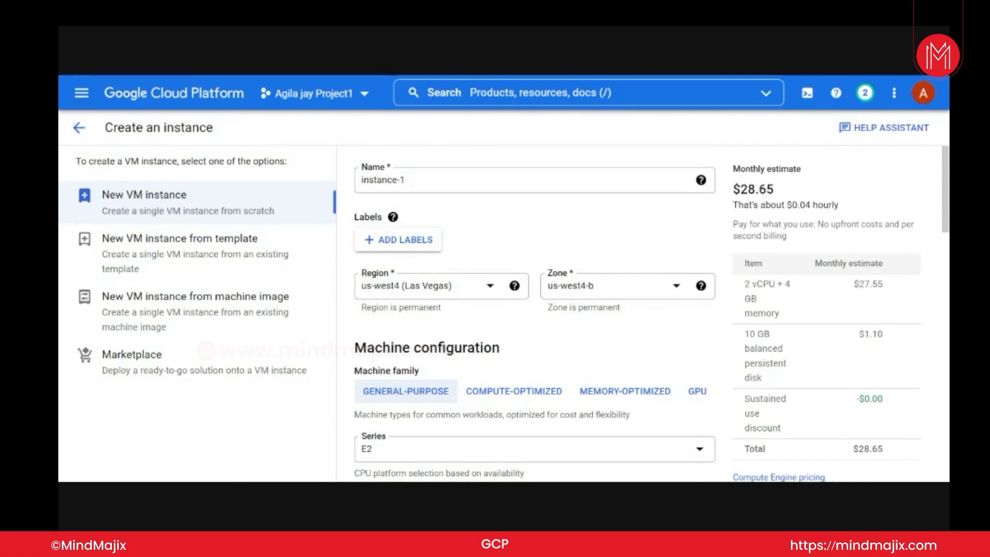
{"action": "left_click_drag", "start_coordinate": [406, 180], "coordinate": [332, 187]}
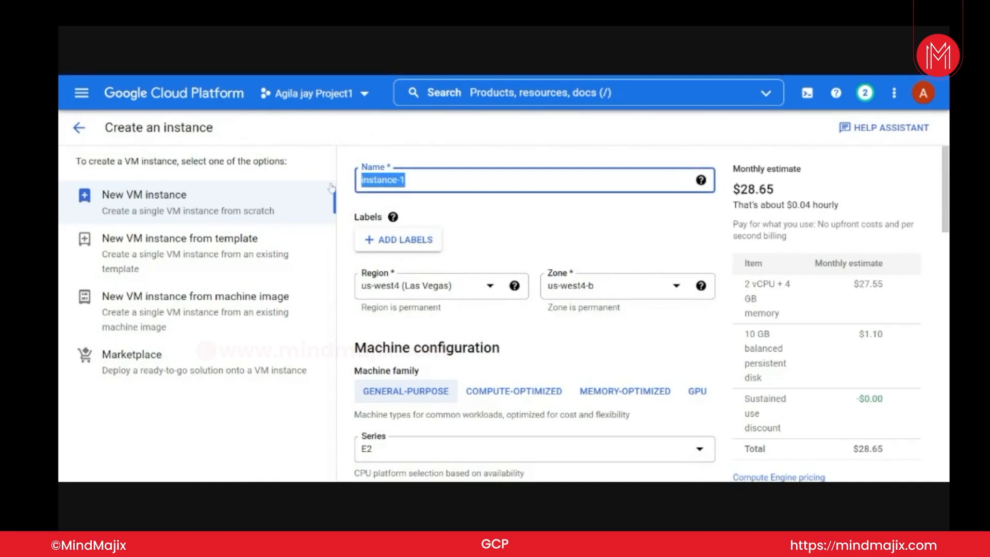
{"action": "key", "text": "BackSpace"}
{"action": "type", "text": "web-server"}
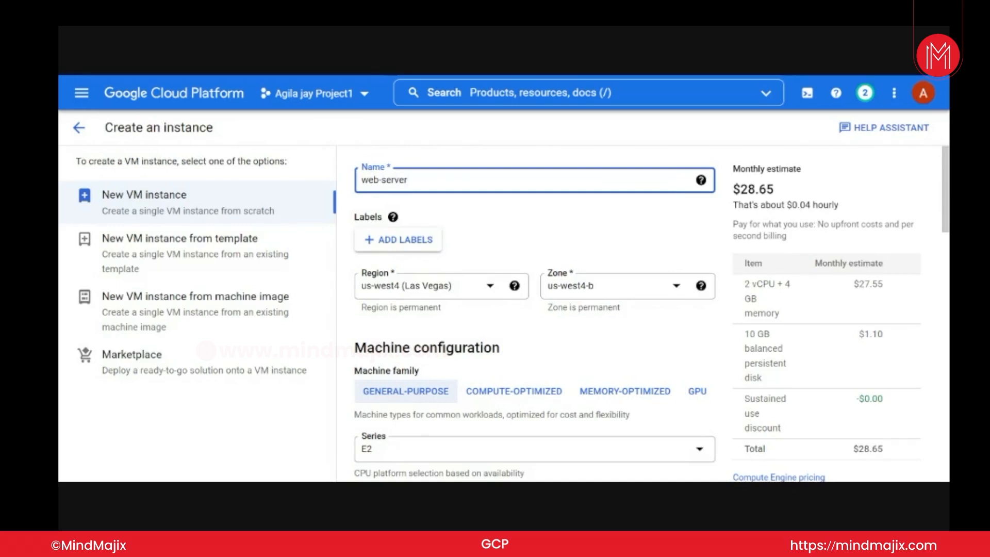
{"action": "type", "text": "A"}
{"action": "key", "text": "BackSpace"}
Add a label with key prod and value web to the new instance and save it.
{"action": "left_click", "coordinate": [369, 244]}
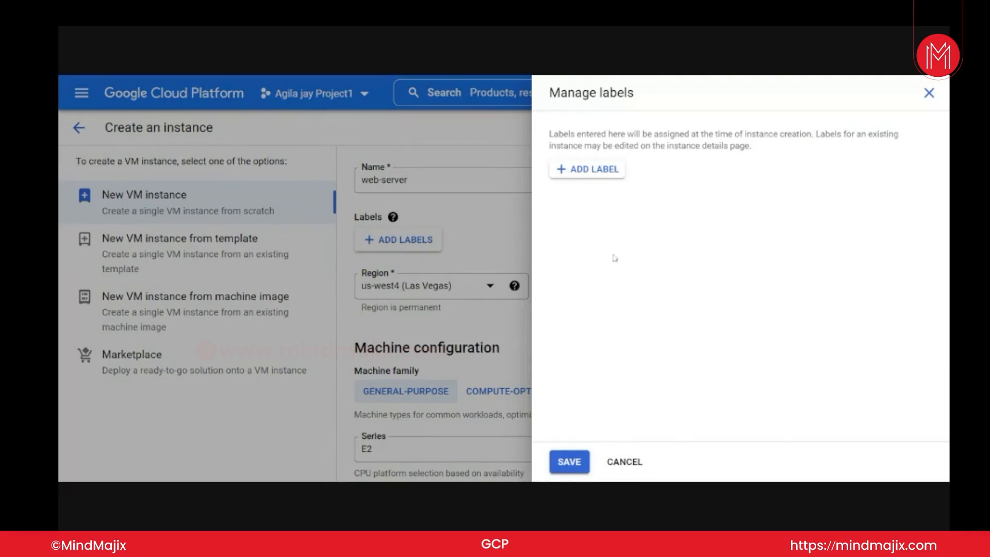
{"action": "left_click", "coordinate": [564, 170]}
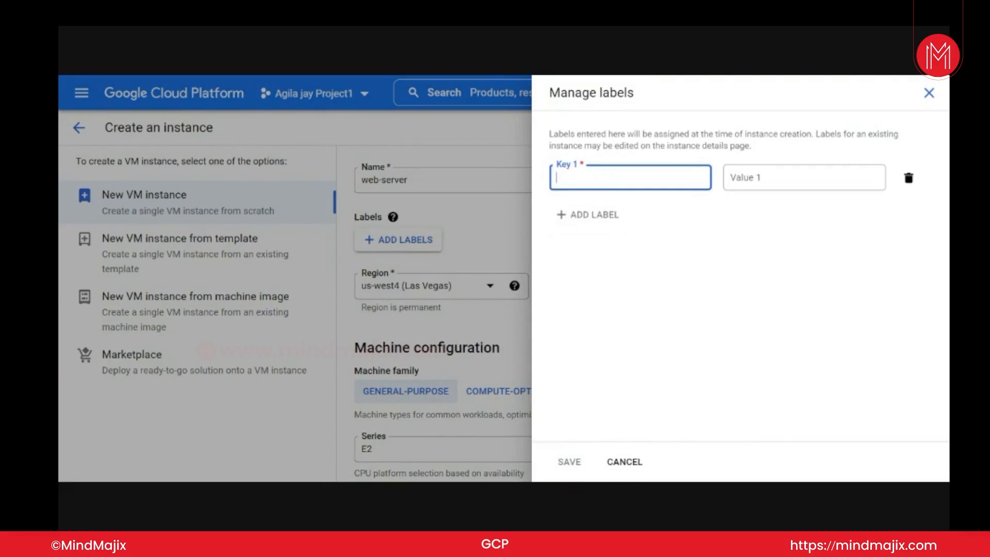
{"action": "type", "text": "Pro"}
{"action": "key", "text": "BackSpace"}
{"action": "key", "text": "BackSpace"}
{"action": "key", "text": "BackSpace"}
{"action": "type", "text": "prod"}
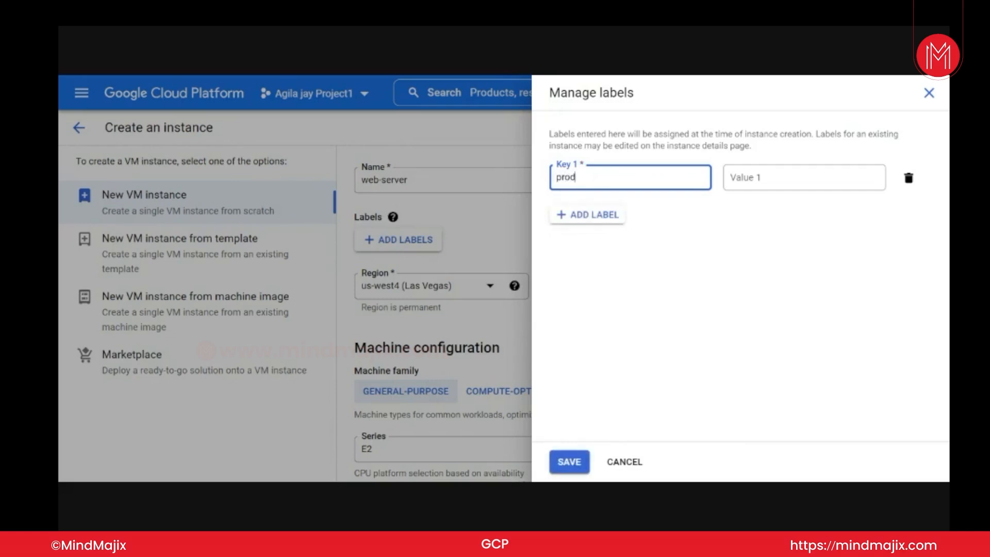
{"action": "key", "text": "Tab"}
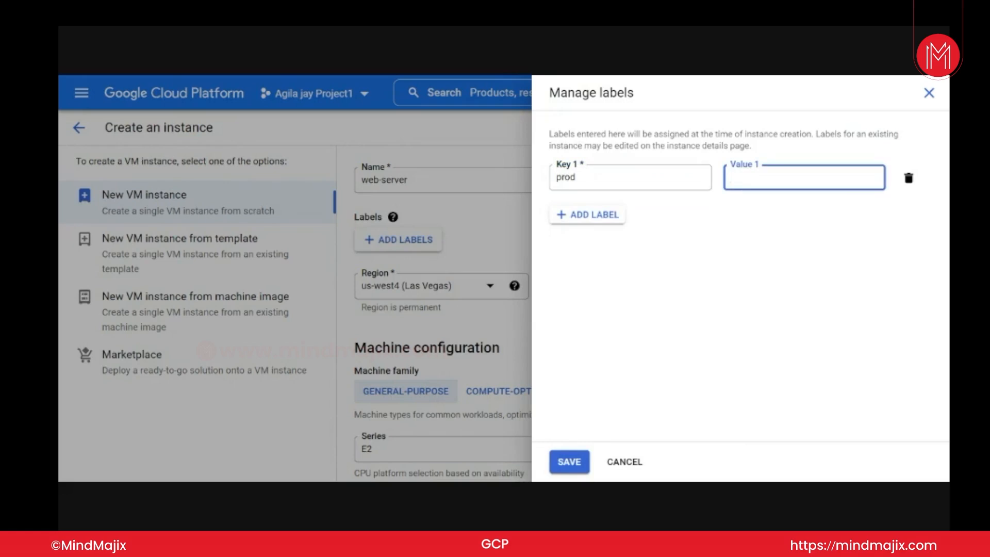
{"action": "type", "text": "W"}
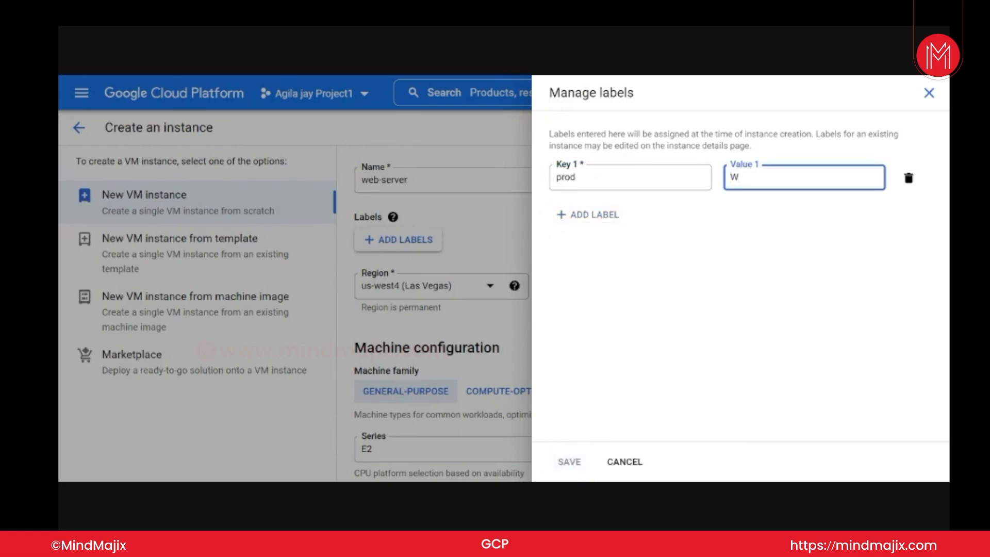
{"action": "key", "text": "BackSpace"}
{"action": "type", "text": "web"}
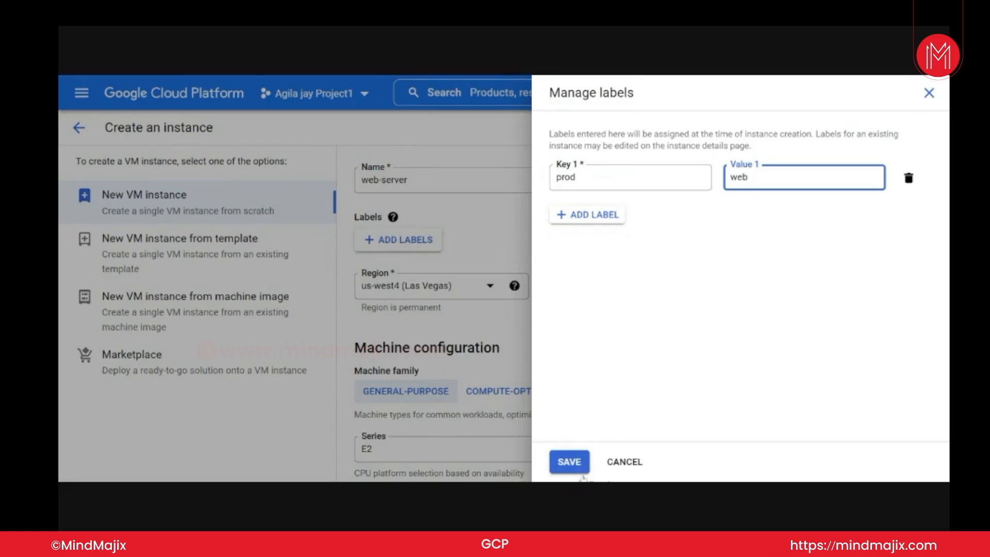
{"action": "left_click", "coordinate": [568, 462]}
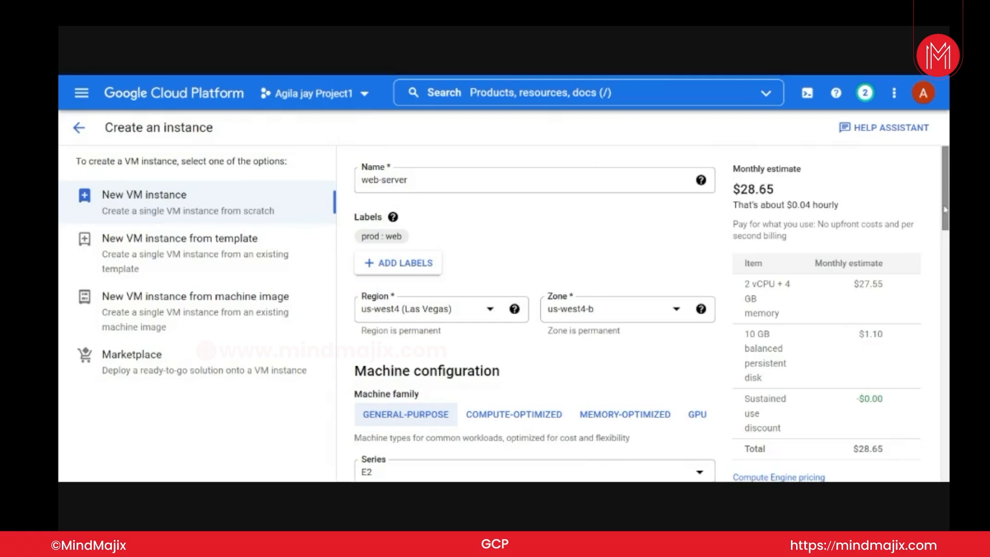
Set the instance's region to us-central1 (Iowa).
{"action": "left_click_drag", "start_coordinate": [939, 208], "coordinate": [945, 225]}
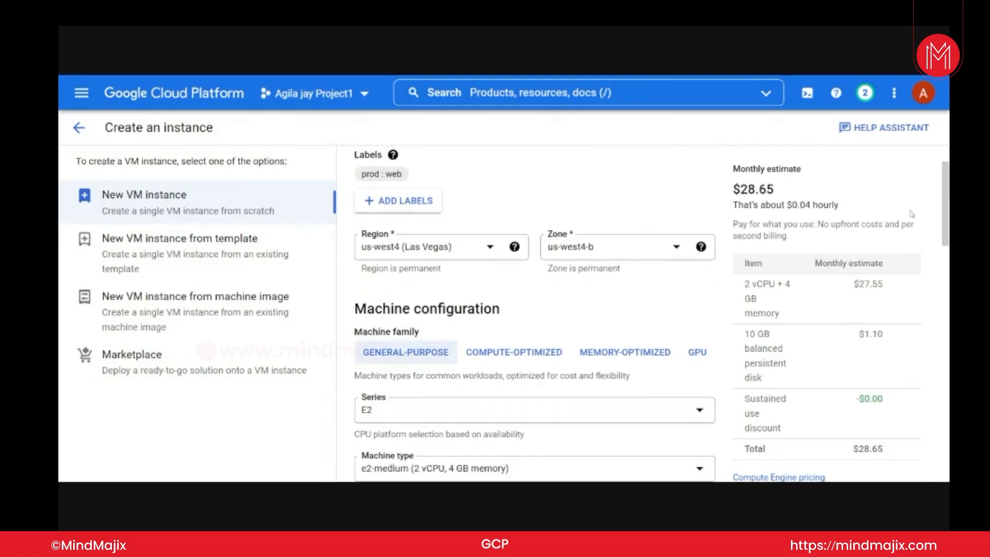
{"action": "left_click", "coordinate": [493, 249]}
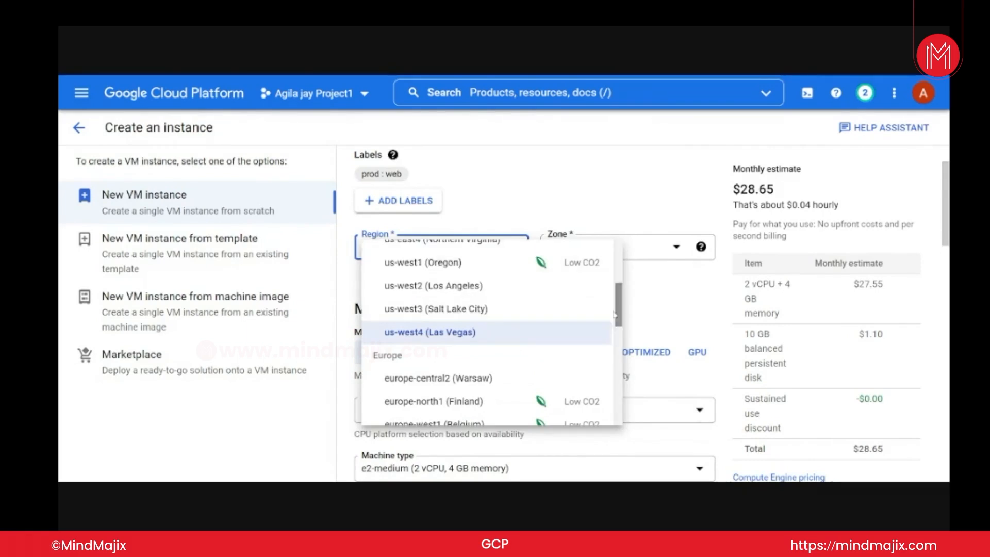
{"action": "left_click_drag", "start_coordinate": [619, 315], "coordinate": [619, 268]}
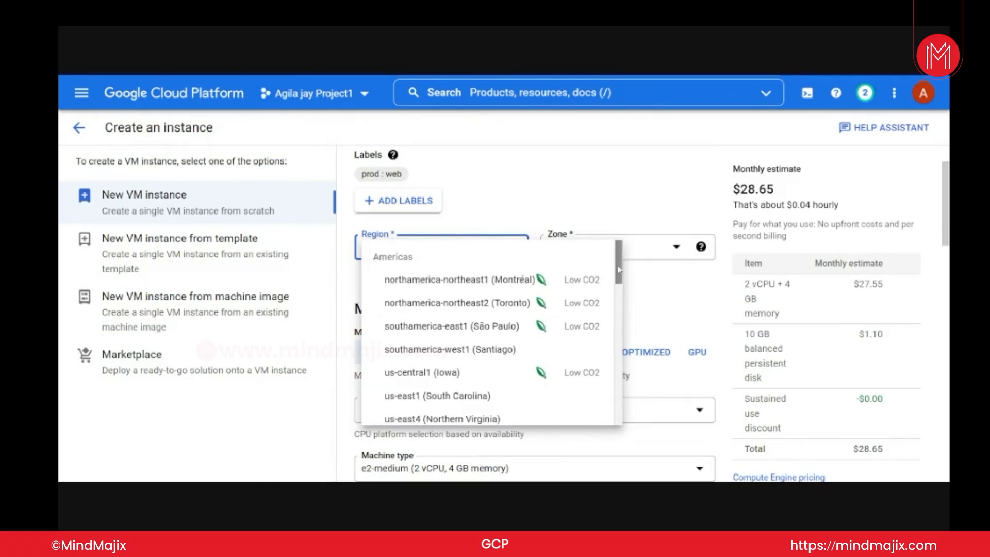
{"action": "left_click", "coordinate": [463, 372]}
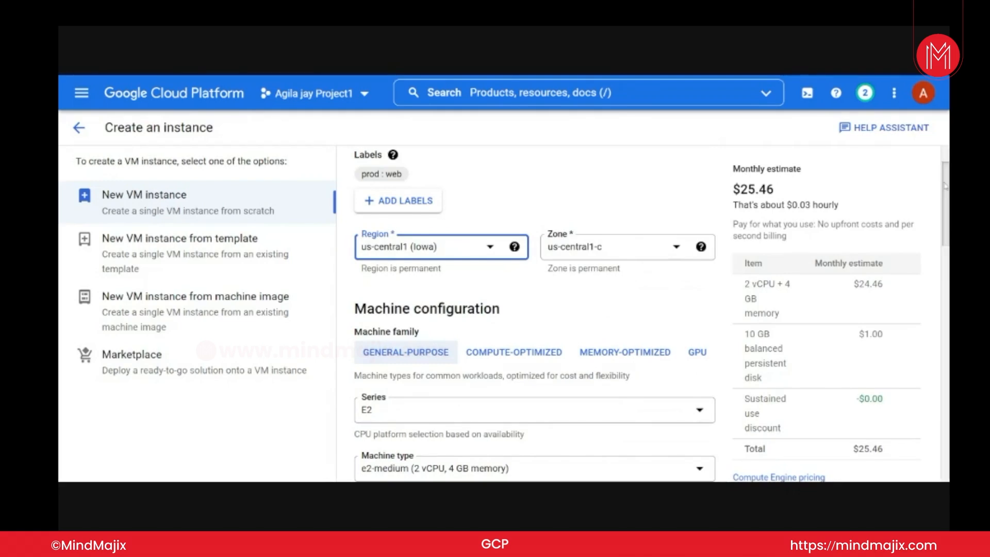
Set the machine series to N1 for the general-purpose machine family.
{"action": "scroll", "coordinate": [942, 179], "scroll_direction": "down", "scroll_amount": 3}
{"action": "left_click_drag", "start_coordinate": [945, 212], "coordinate": [944, 215]}
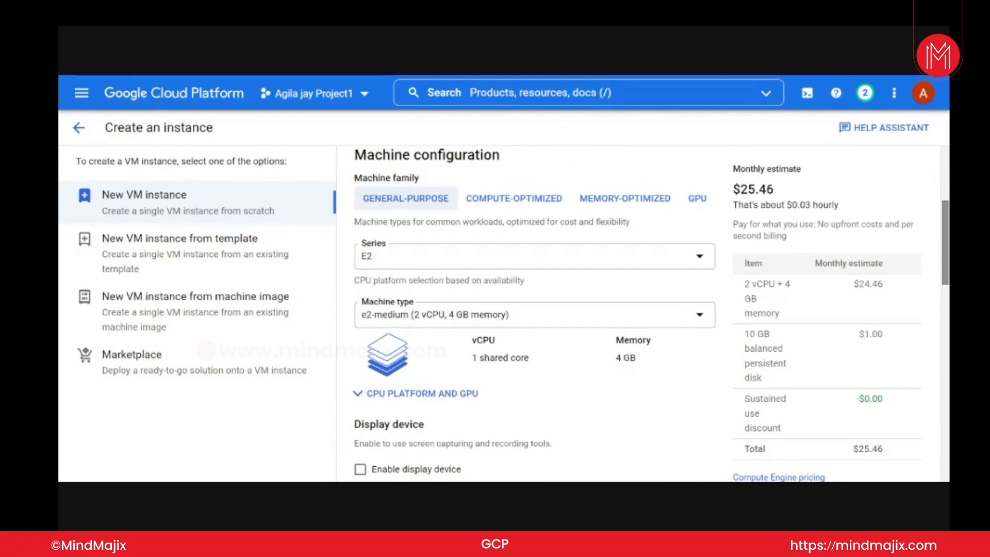
{"action": "left_click", "coordinate": [698, 256]}
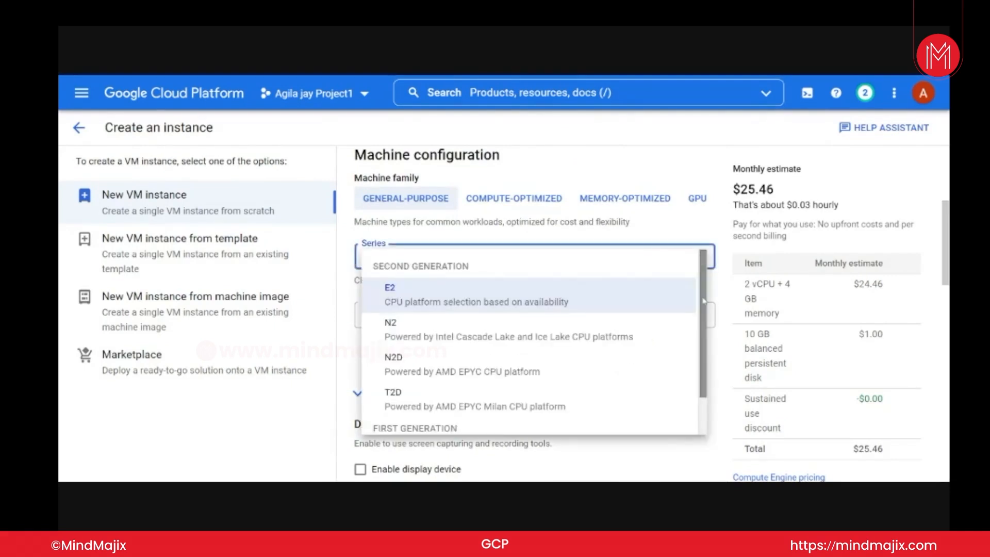
{"action": "left_click_drag", "start_coordinate": [703, 299], "coordinate": [704, 348]}
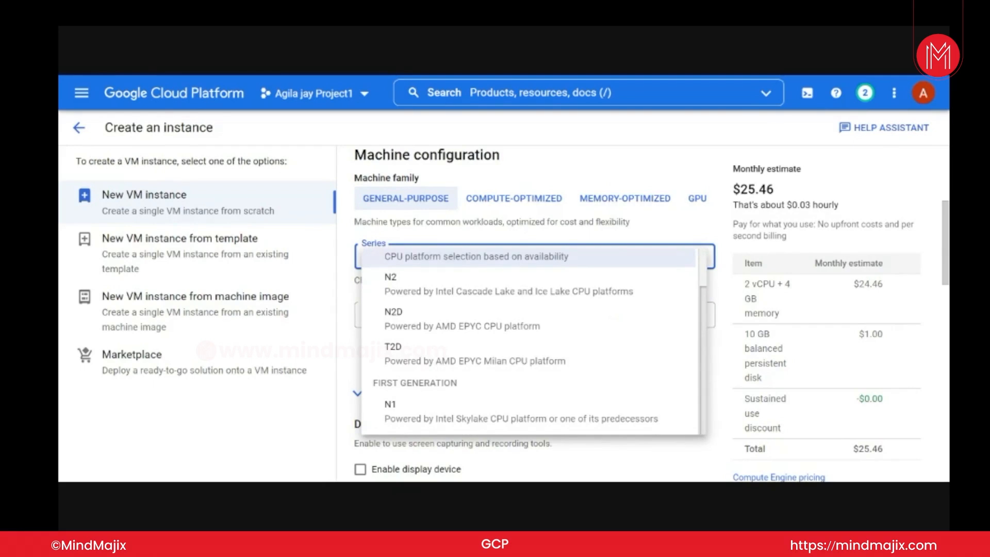
{"action": "scroll", "coordinate": [705, 321], "scroll_direction": "up", "scroll_amount": 1}
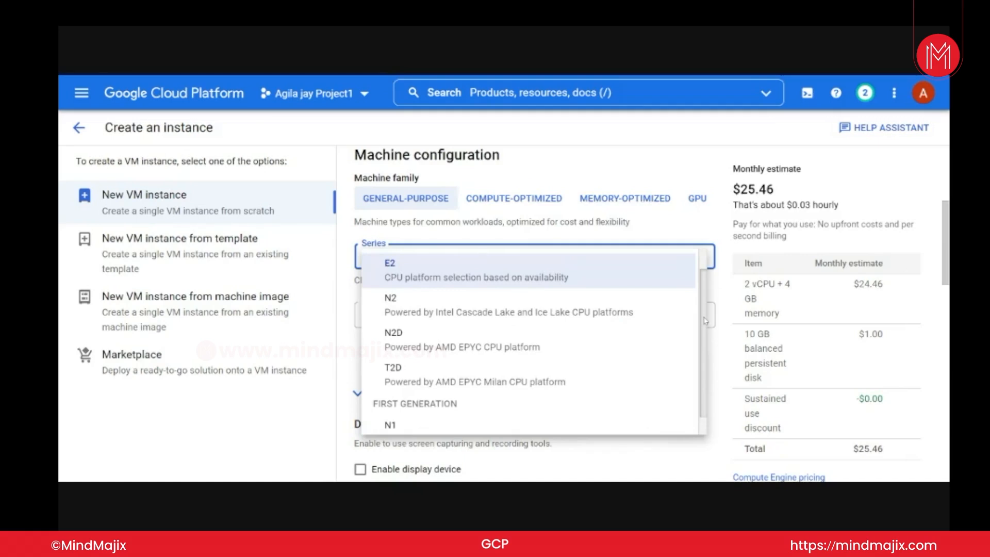
{"action": "scroll", "coordinate": [705, 340], "scroll_direction": "down", "scroll_amount": 1}
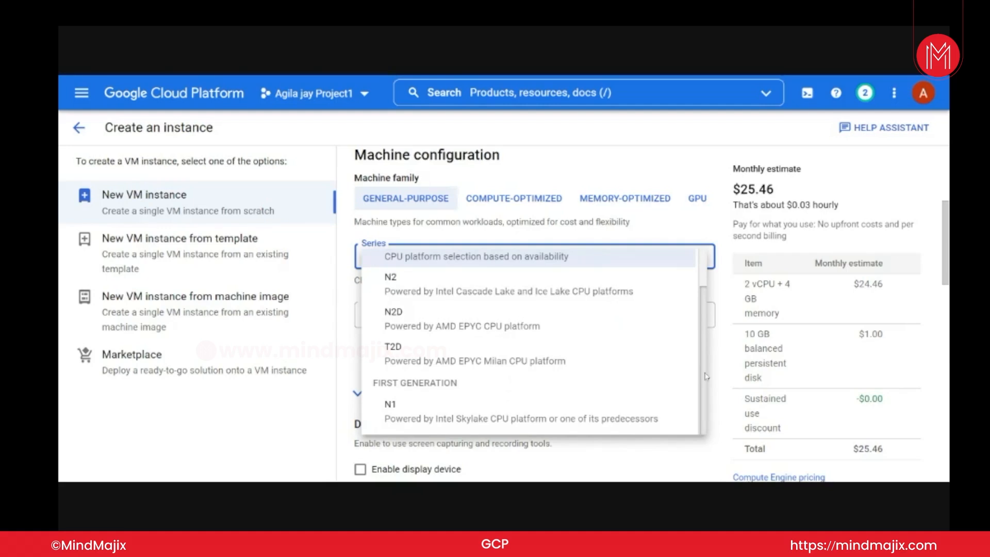
{"action": "scroll", "coordinate": [706, 376], "scroll_direction": "up", "scroll_amount": 1}
{"action": "scroll", "coordinate": [709, 392], "scroll_direction": "down", "scroll_amount": 1}
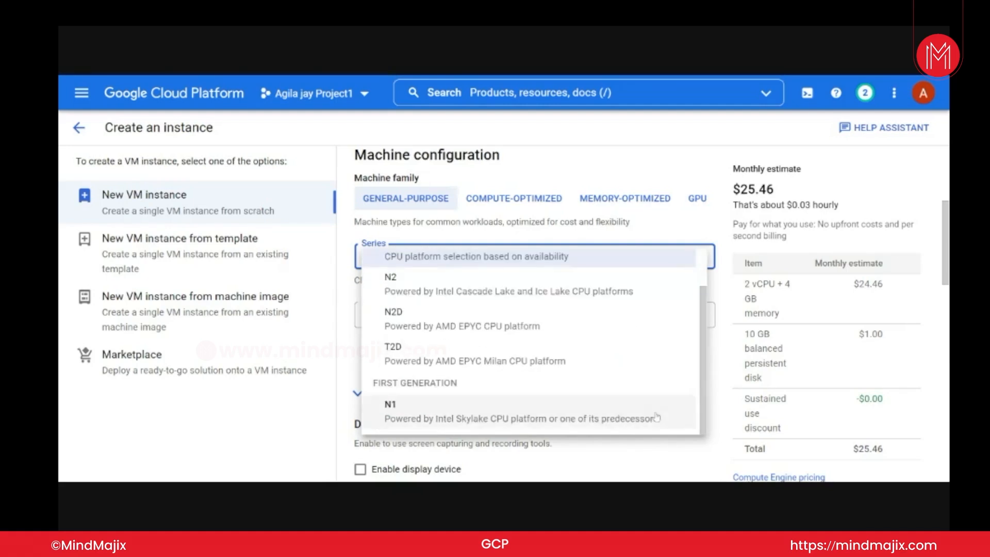
{"action": "left_click", "coordinate": [387, 416]}
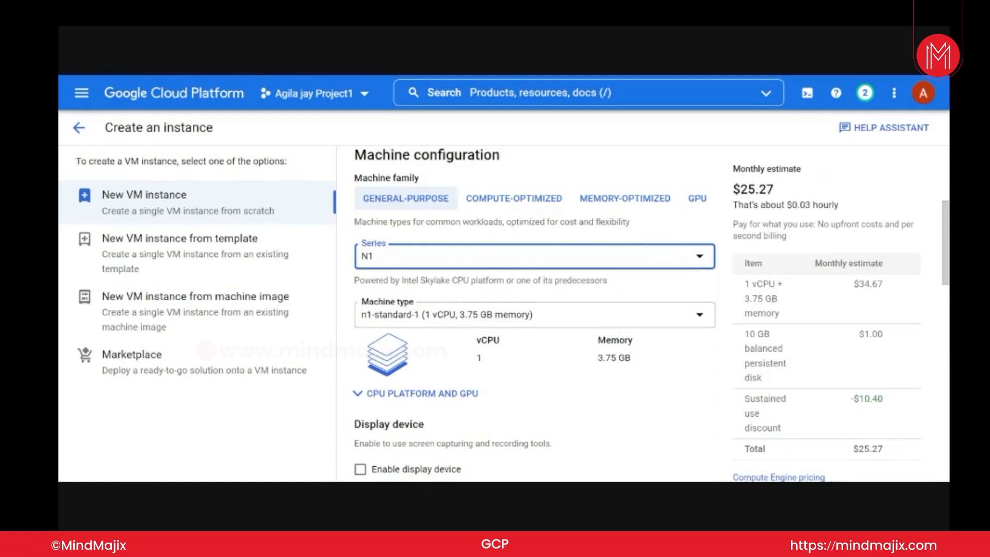
Choose n1-standard-1 (1 vCPU, 3.75 GB memory) as the machine type.
{"action": "left_click", "coordinate": [697, 316]}
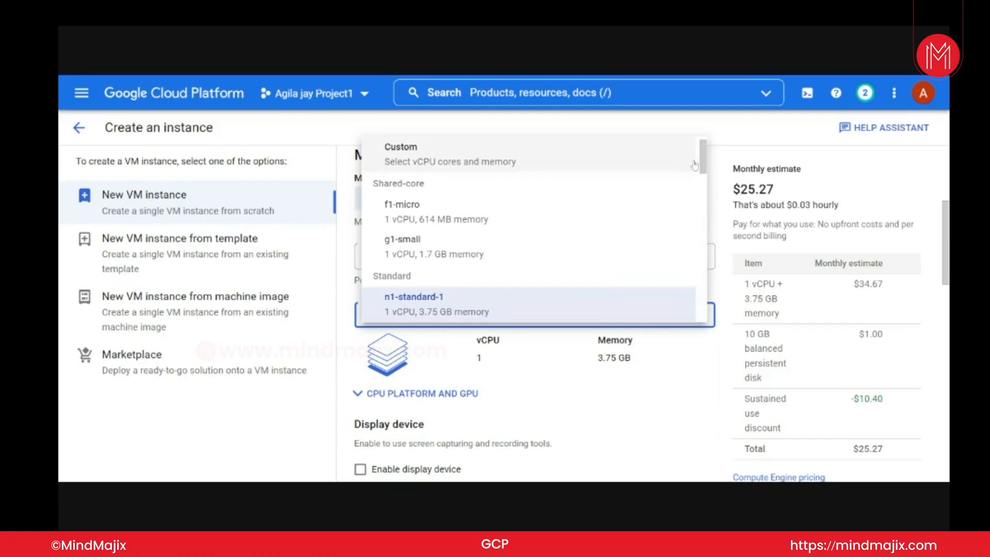
{"action": "mouse_move", "coordinate": [700, 162]}
{"action": "left_mouse_down"}
{"action": "mouse_move", "coordinate": [704, 276]}
{"action": "mouse_move", "coordinate": [689, 156]}
{"action": "left_mouse_up"}
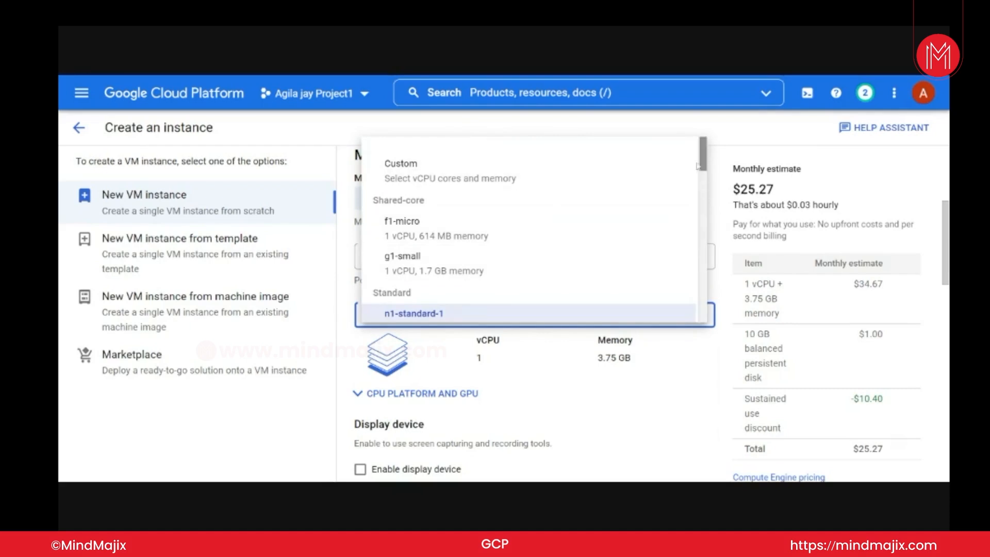
{"action": "scroll", "coordinate": [697, 165], "scroll_direction": "down", "scroll_amount": 1}
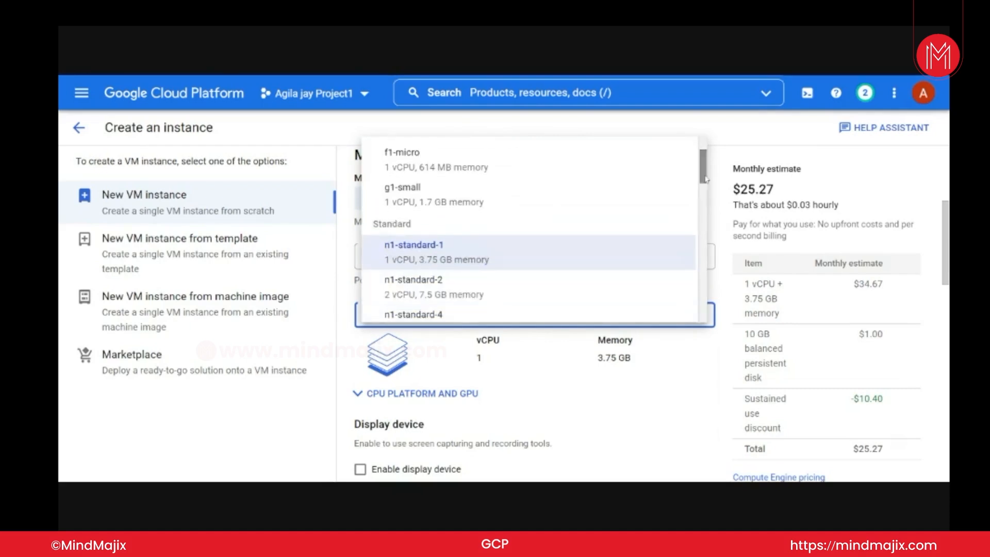
{"action": "left_click", "coordinate": [422, 259]}
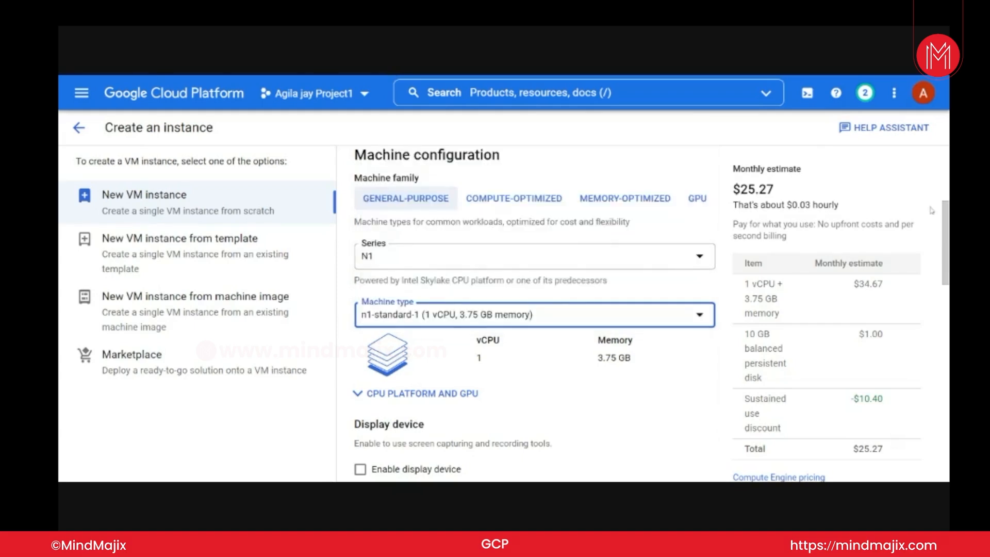
Look over the remaining instance settings and open the boot disk configuration for changing.
{"action": "left_click_drag", "start_coordinate": [941, 204], "coordinate": [945, 332]}
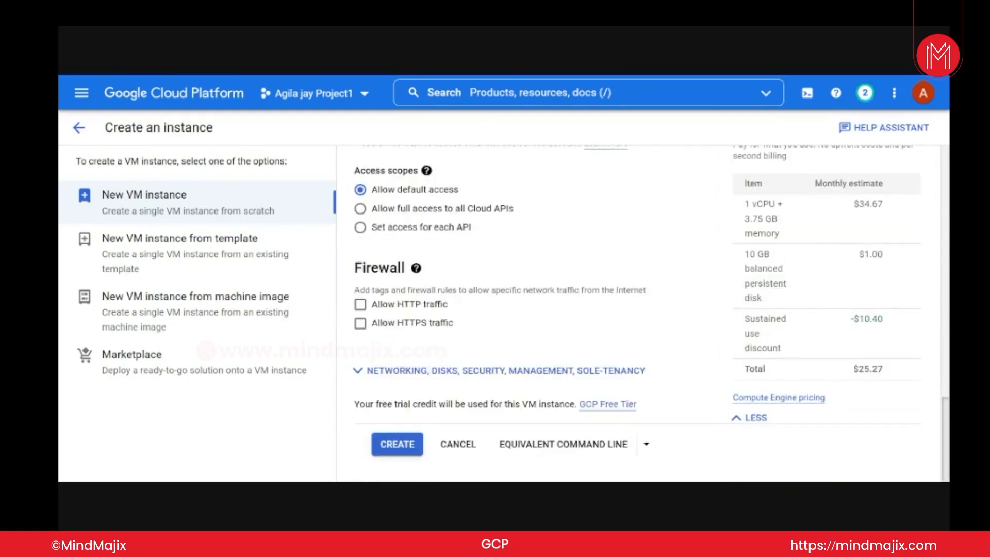
{"action": "left_click_drag", "start_coordinate": [946, 409], "coordinate": [942, 250]}
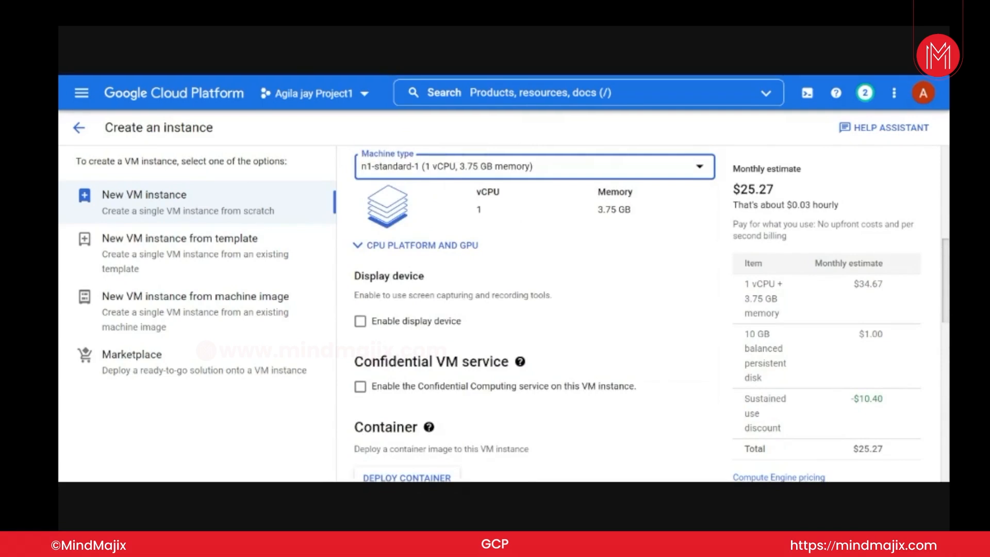
{"action": "left_click_drag", "start_coordinate": [944, 249], "coordinate": [944, 302]}
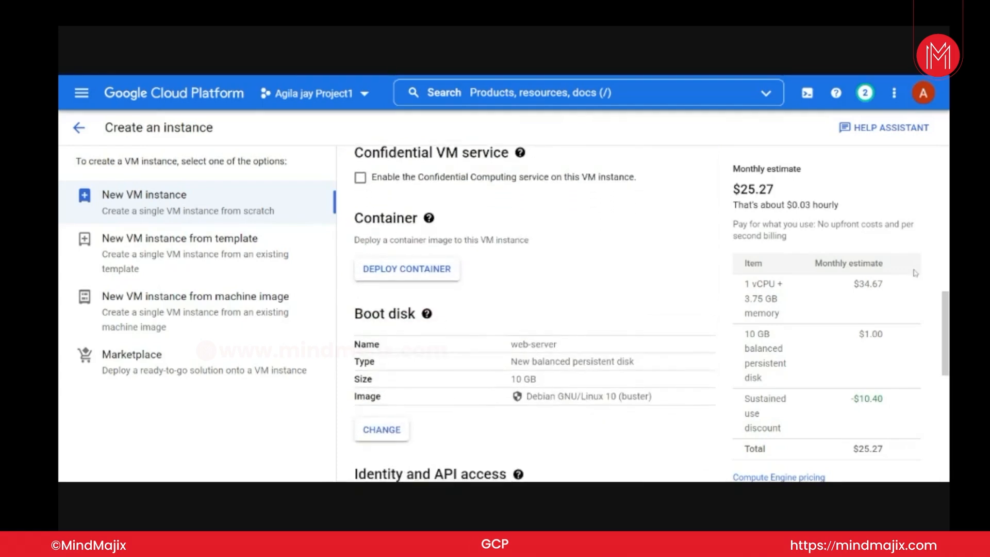
{"action": "left_click", "coordinate": [388, 437]}
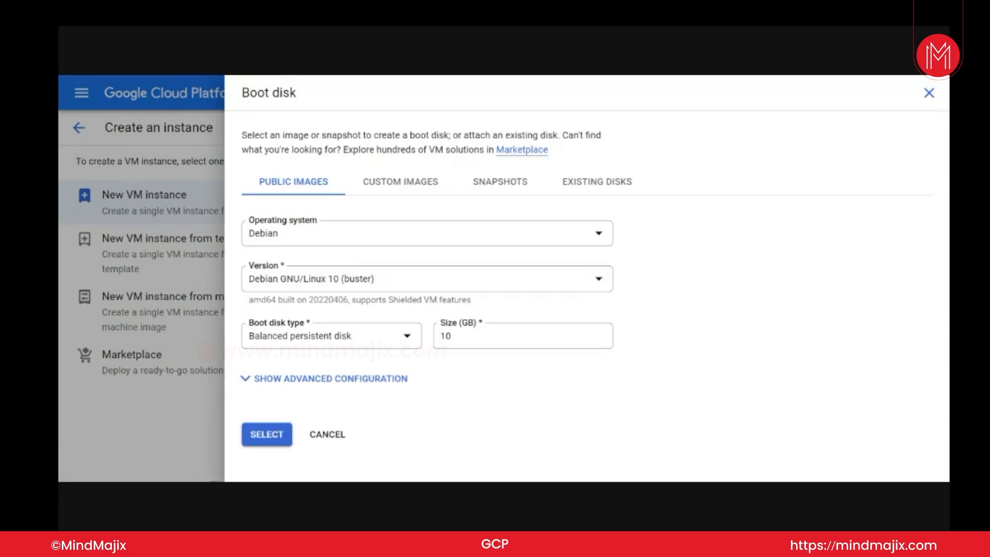
Review the available public operating system images and set the boot disk's operating system to CentOS.
{"action": "left_click", "coordinate": [597, 235]}
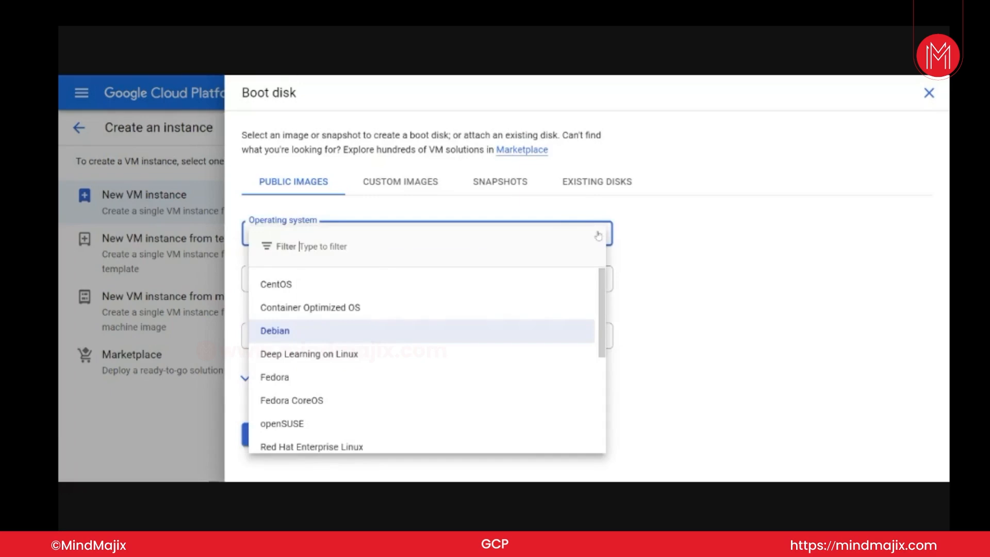
{"action": "left_click_drag", "start_coordinate": [605, 307], "coordinate": [591, 265]}
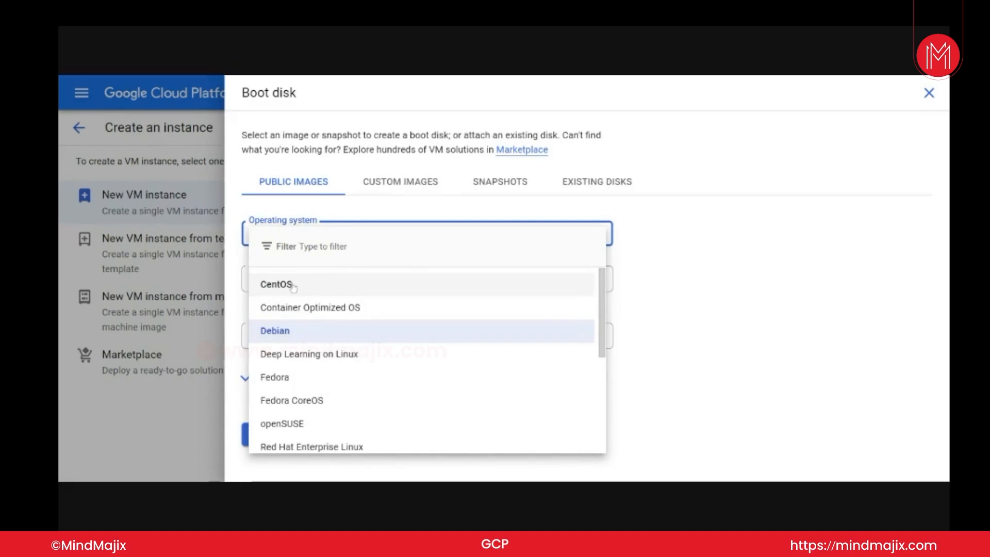
{"action": "left_click_drag", "start_coordinate": [602, 298], "coordinate": [596, 423]}
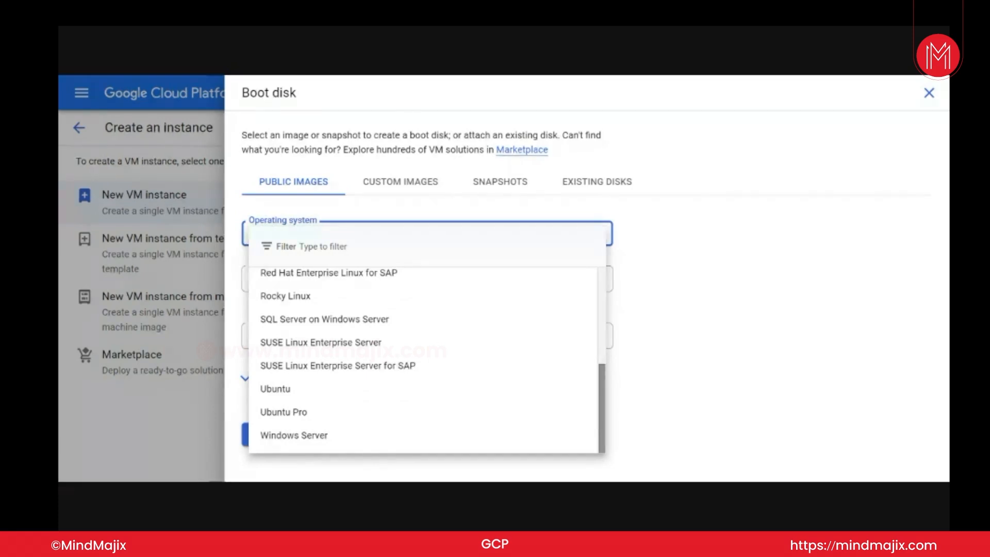
{"action": "scroll", "coordinate": [605, 411], "scroll_direction": "up", "scroll_amount": 1}
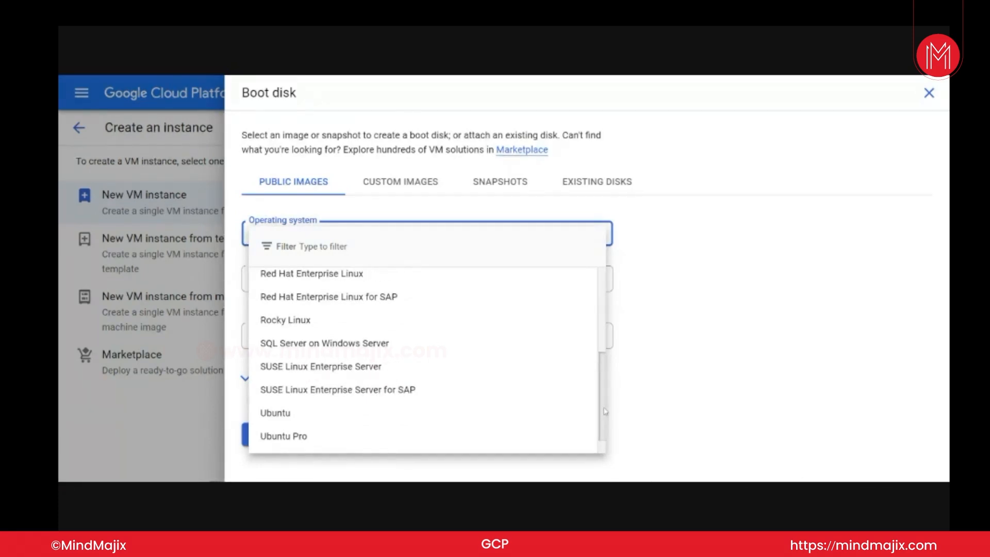
{"action": "left_click_drag", "start_coordinate": [605, 410], "coordinate": [602, 367]}
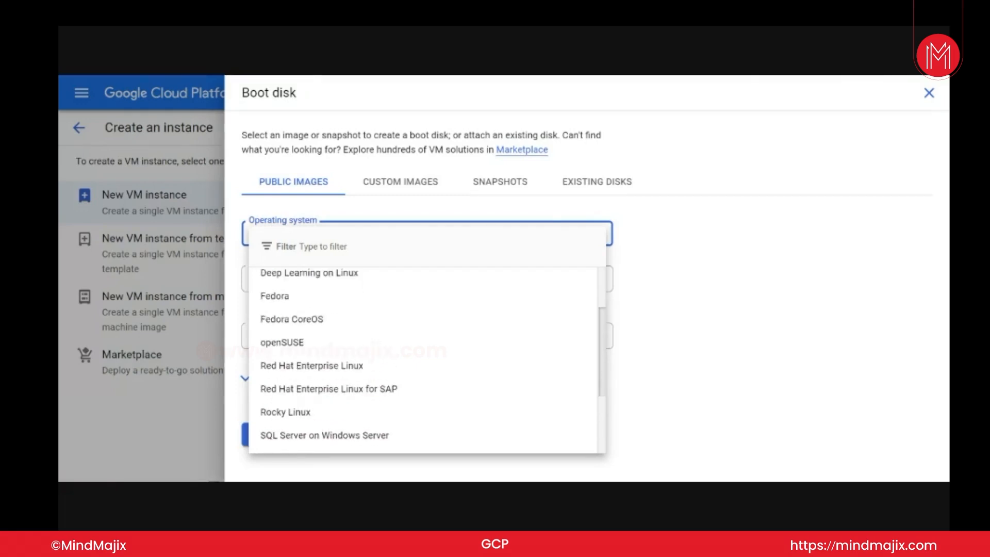
{"action": "left_click_drag", "start_coordinate": [602, 367], "coordinate": [609, 431]}
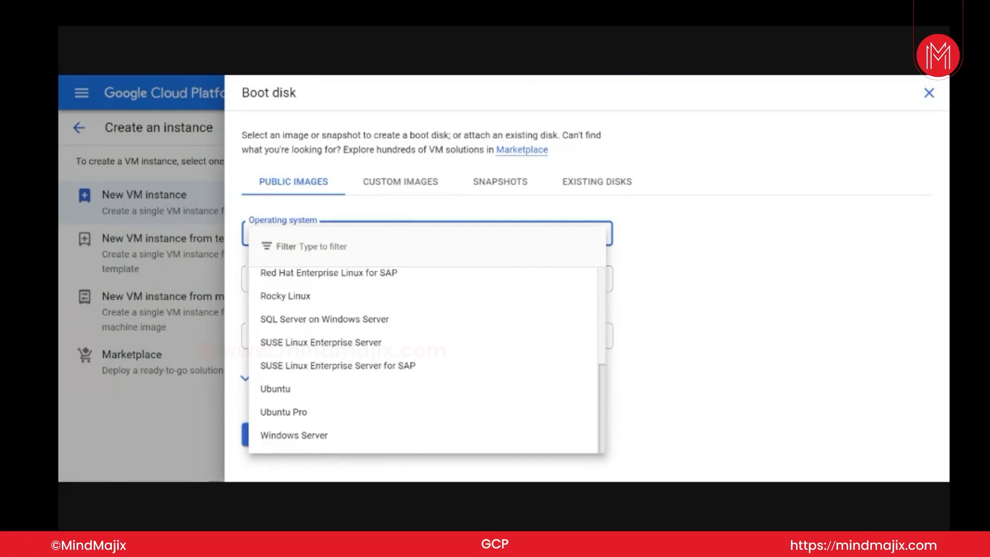
{"action": "scroll", "coordinate": [605, 402], "scroll_direction": "up", "scroll_amount": 1}
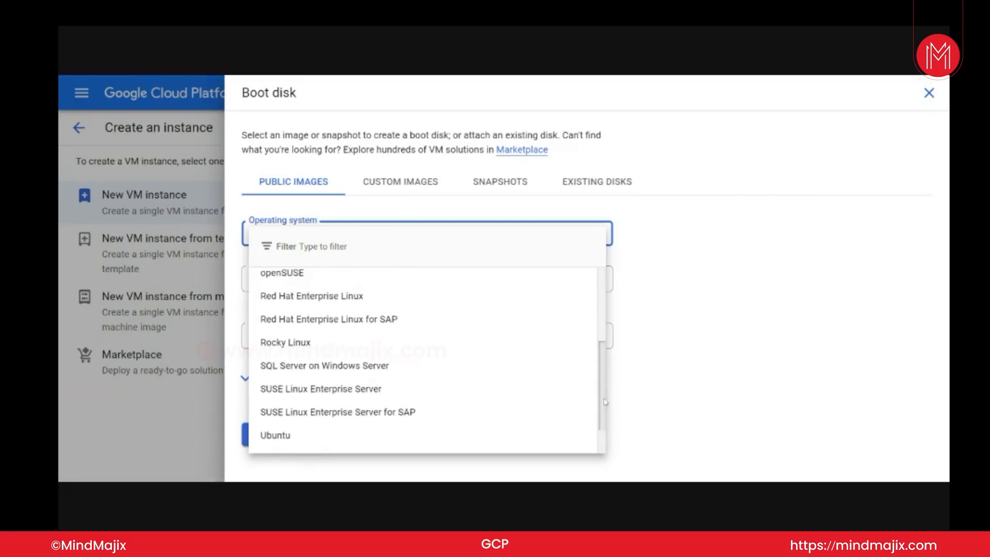
{"action": "left_click_drag", "start_coordinate": [605, 401], "coordinate": [601, 382]}
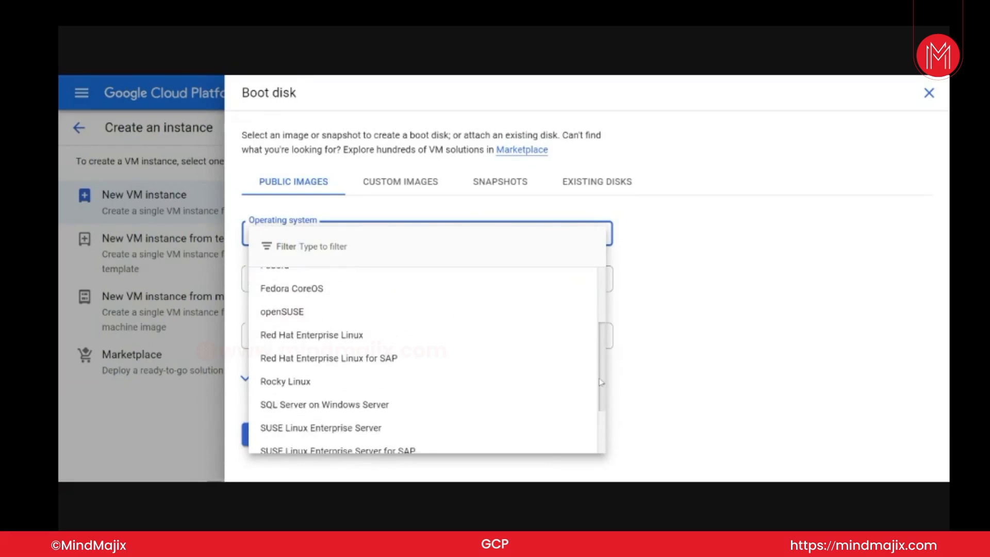
{"action": "mouse_move", "coordinate": [601, 382]}
{"action": "left_mouse_down"}
{"action": "mouse_move", "coordinate": [598, 327]}
{"action": "mouse_move", "coordinate": [602, 400]}
{"action": "left_mouse_up"}
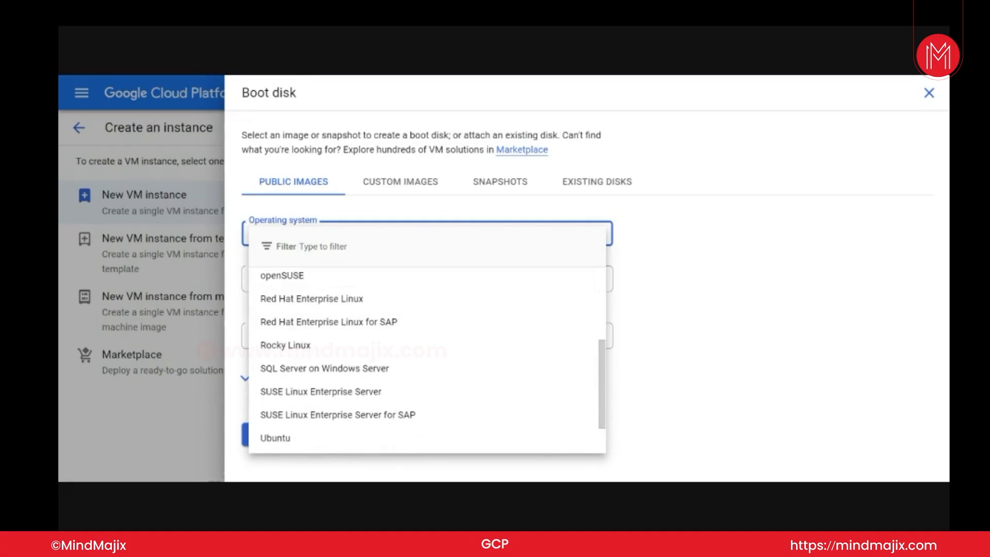
{"action": "left_click", "coordinate": [605, 283]}
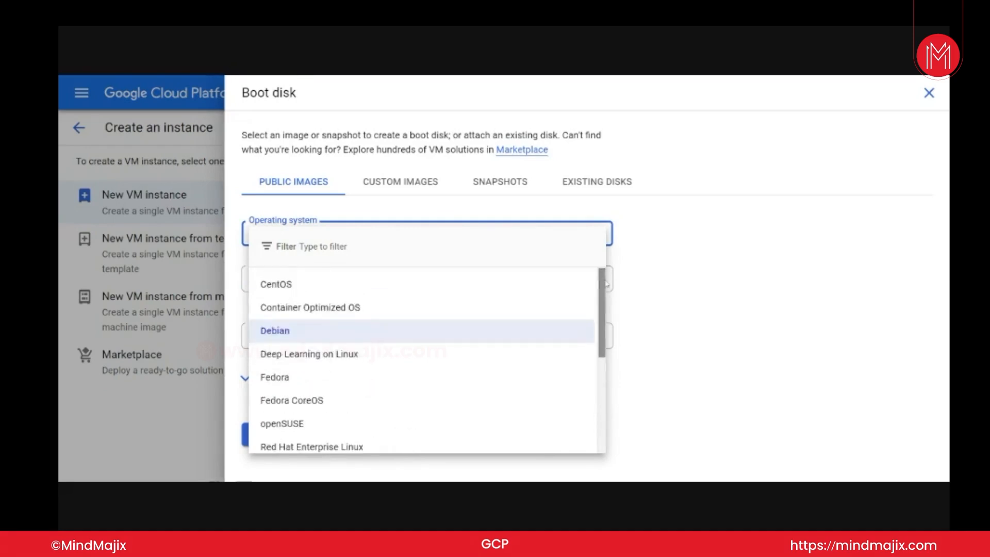
{"action": "left_click", "coordinate": [318, 290]}
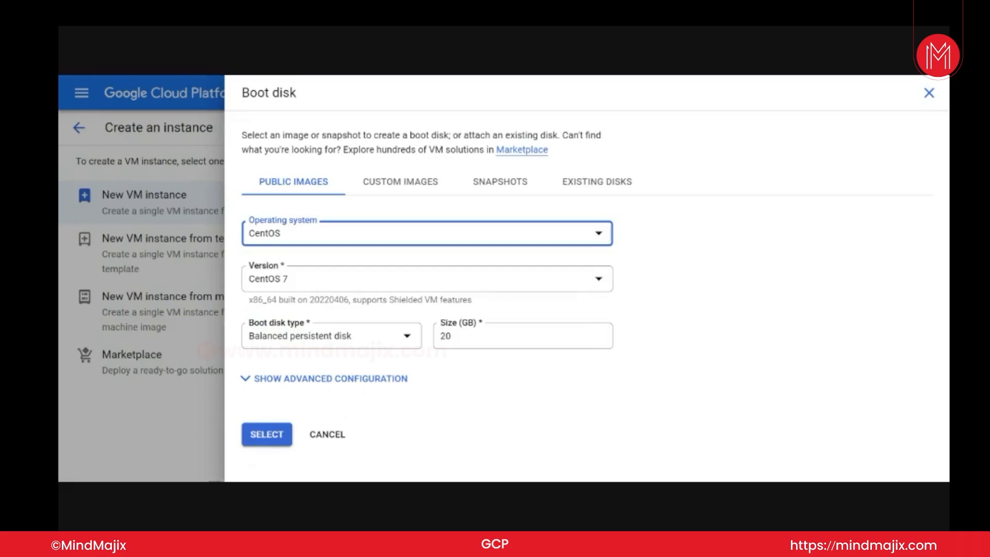
Choose CentOS 7 as the image version and Balanced persistent disk as the boot disk type.
{"action": "left_click", "coordinate": [595, 281]}
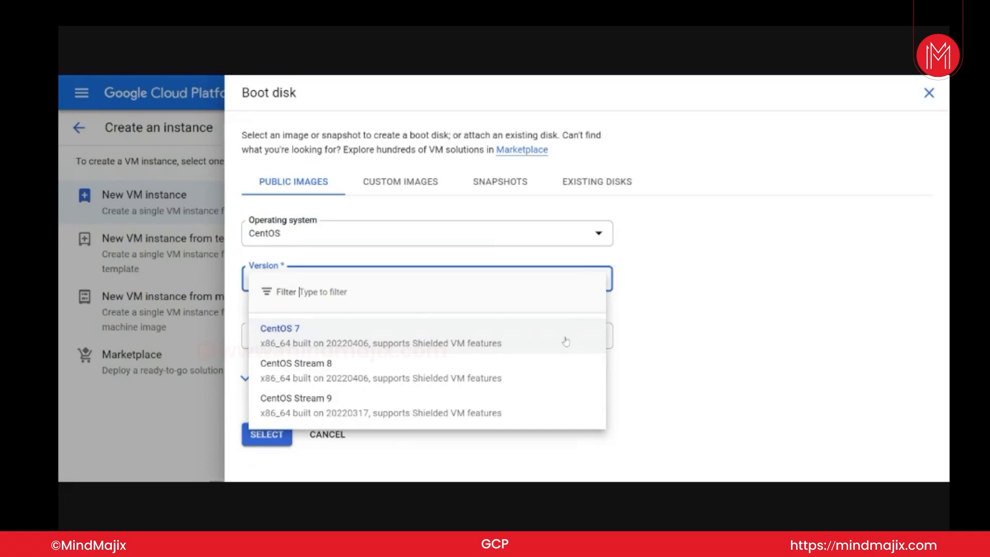
{"action": "left_click", "coordinate": [588, 334]}
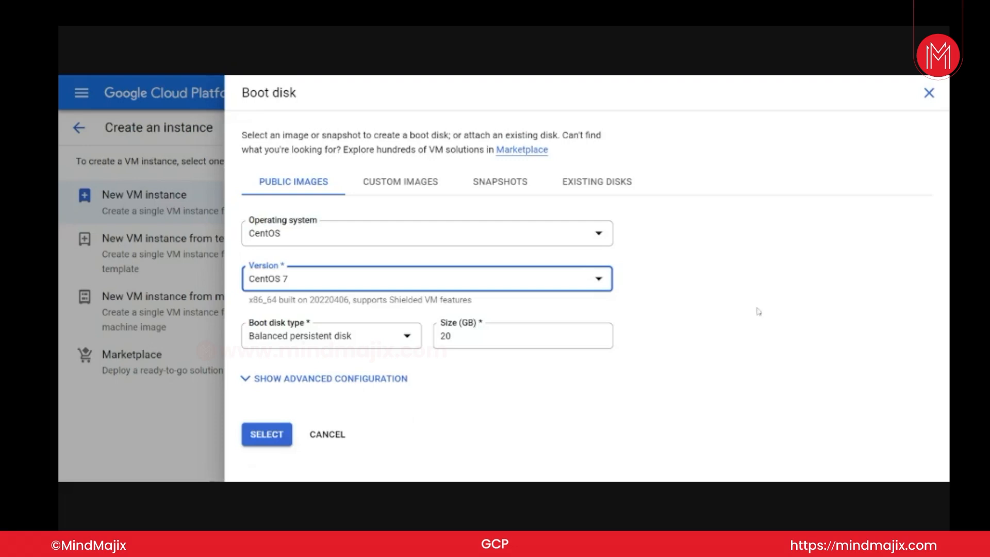
{"action": "left_click", "coordinate": [412, 342]}
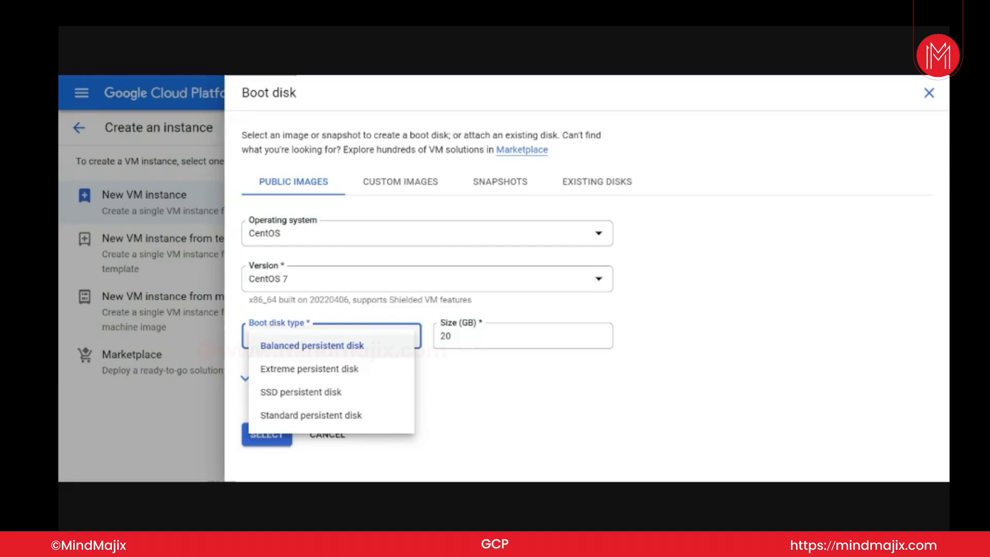
{"action": "left_click", "coordinate": [366, 349]}
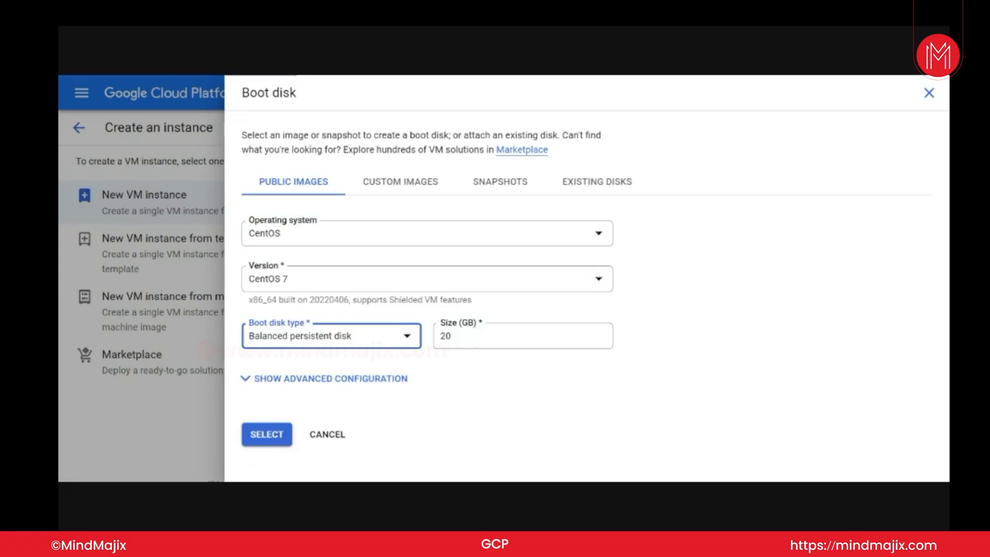
Try to set the boot disk size to 10 GB.
{"action": "left_click", "coordinate": [475, 336]}
{"action": "key", "text": "BackSpace"}
{"action": "key", "text": "BackSpace"}
{"action": "type", "text": "10"}
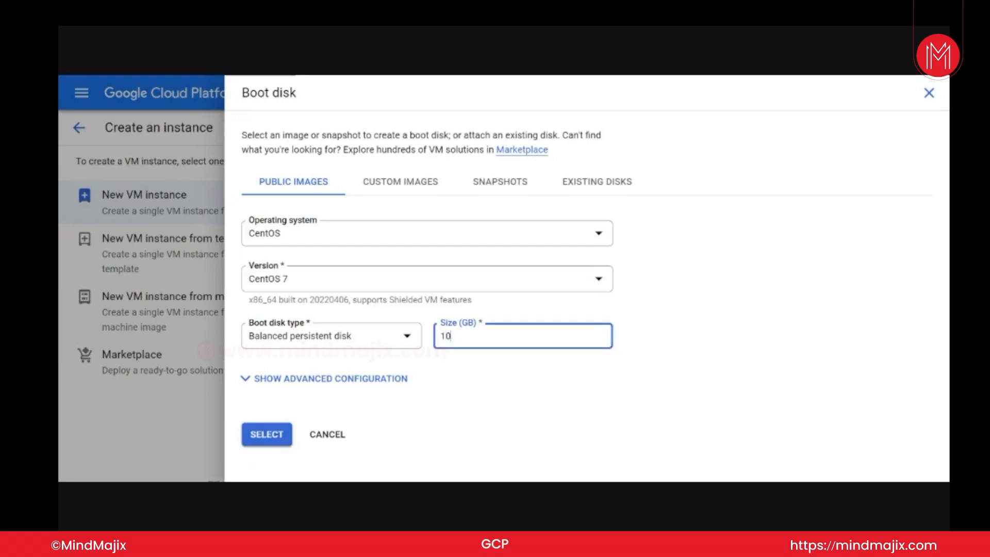
{"action": "left_click", "coordinate": [479, 403]}
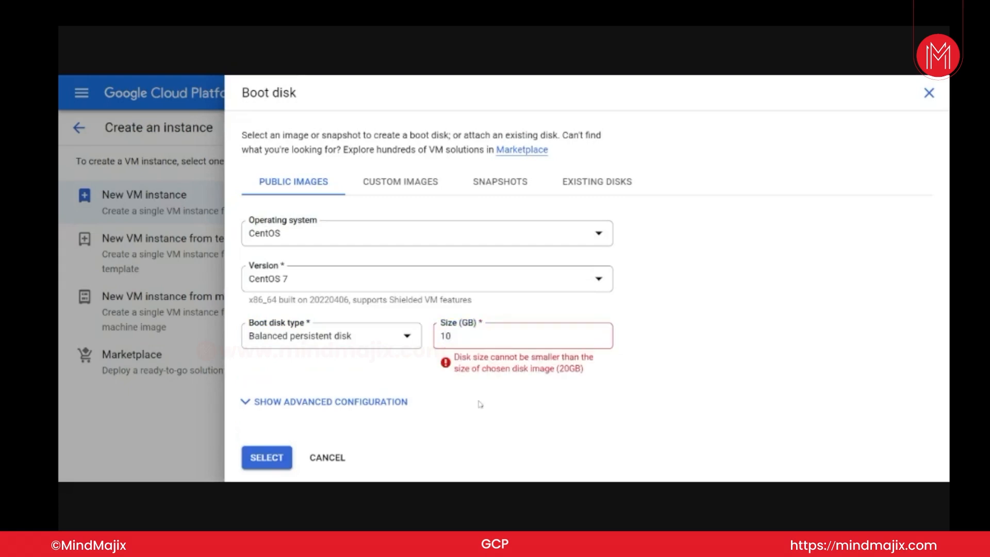
Set the boot disk size to 25 GB.
{"action": "left_click", "coordinate": [508, 336]}
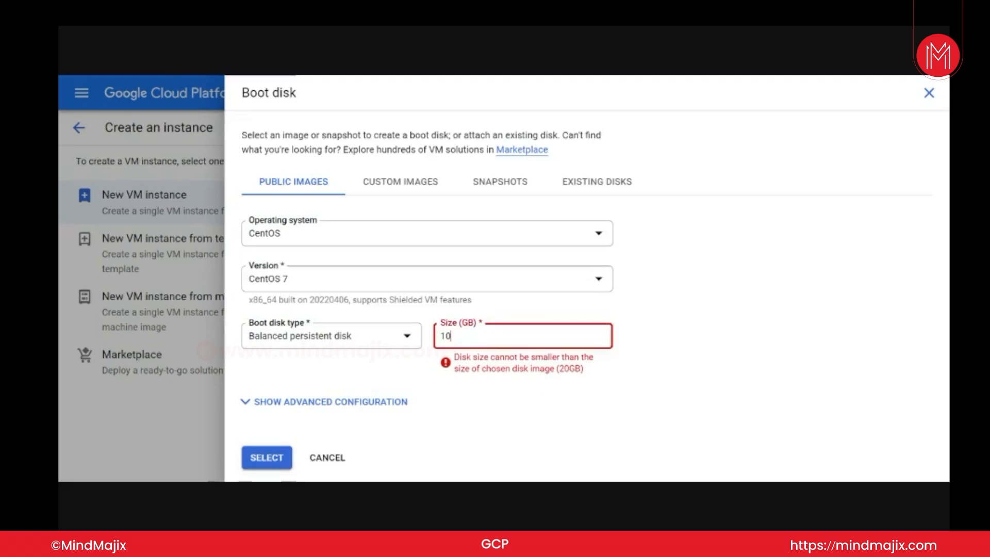
{"action": "key", "text": "BackSpace"}
{"action": "key", "text": "BackSpace"}
{"action": "type", "text": "2"}
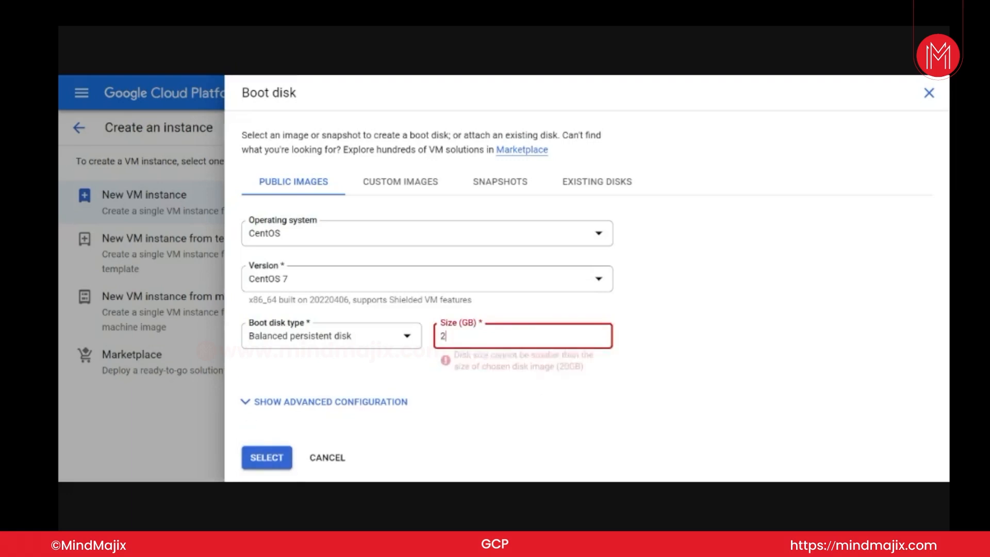
{"action": "type", "text": "5"}
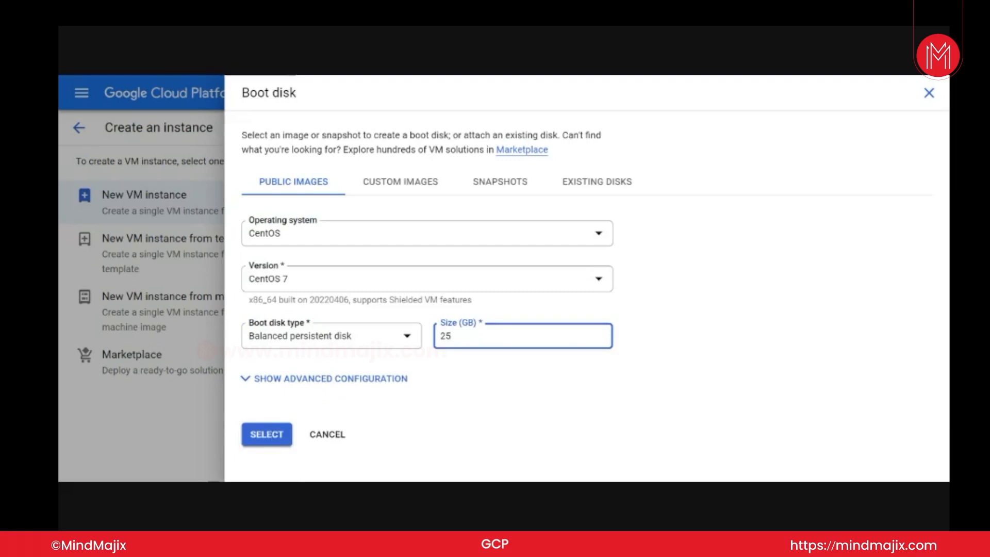
Change the boot disk size to 20 GB and apply the boot disk configuration to the instance.
{"action": "left_click", "coordinate": [480, 410]}
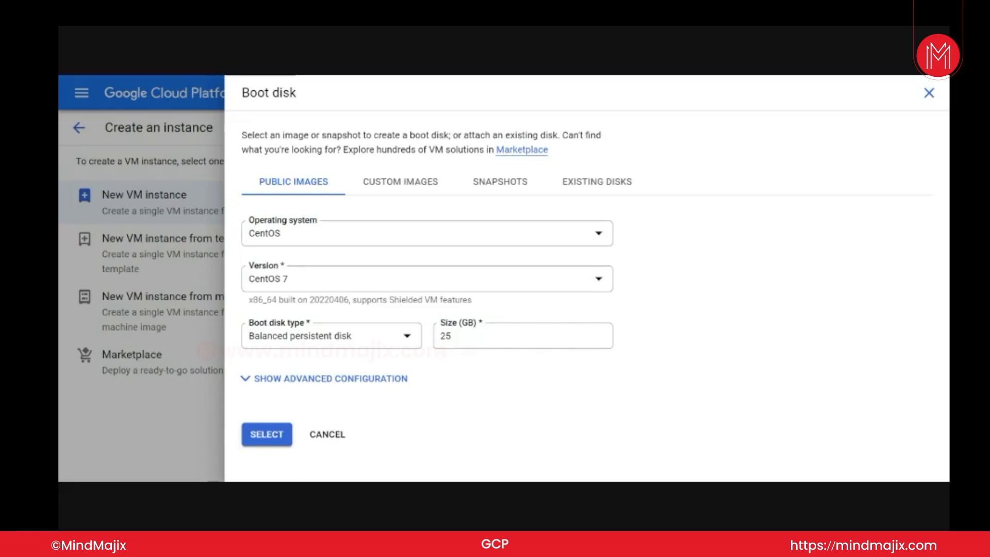
{"action": "left_click", "coordinate": [435, 341]}
{"action": "key", "text": "BackSpace"}
{"action": "type", "text": "."}
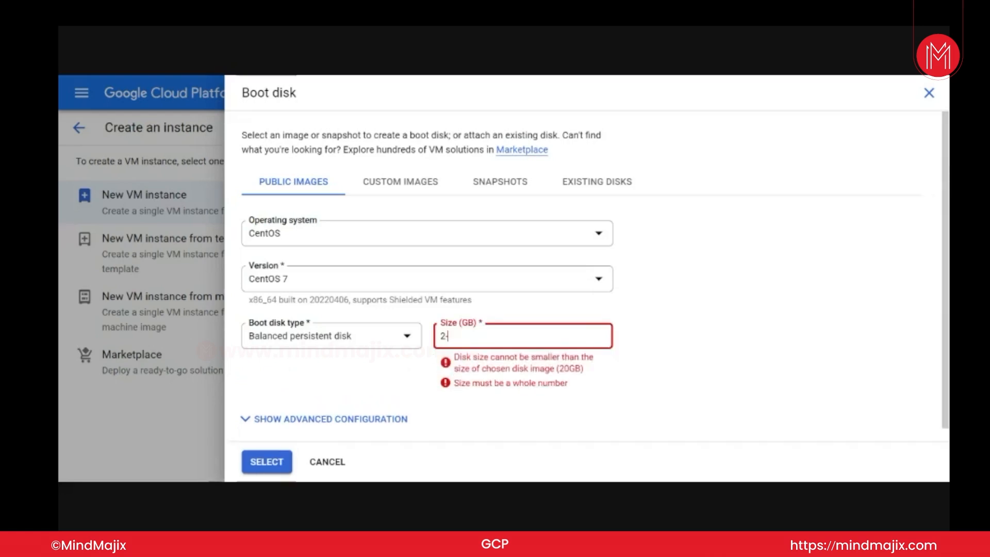
{"action": "key", "text": "BackSpace"}
{"action": "type", "text": "0"}
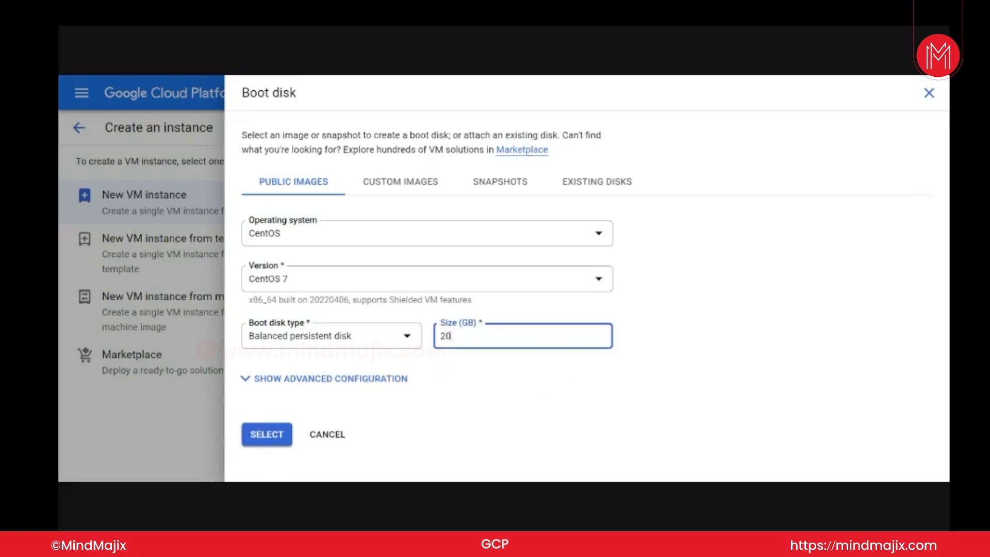
{"action": "left_click", "coordinate": [266, 434]}
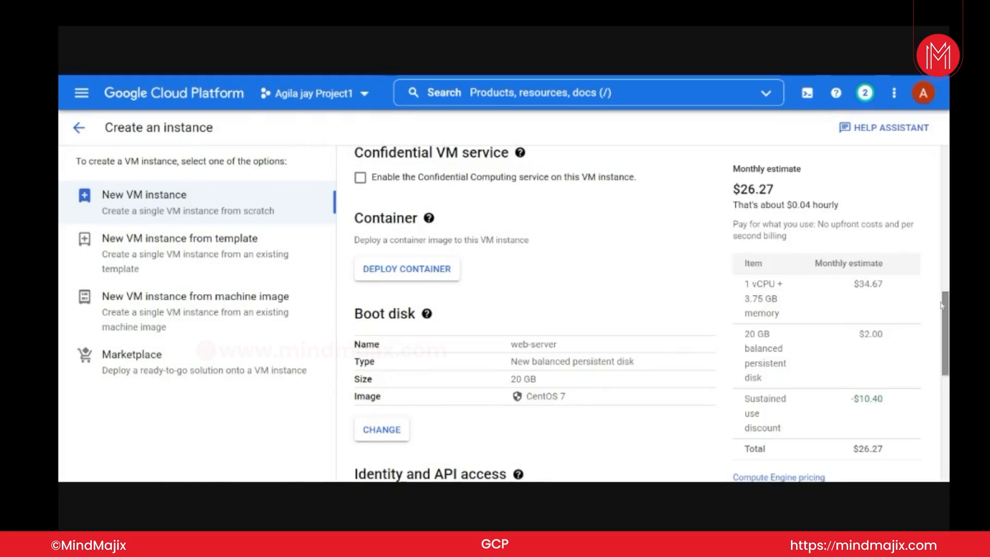
Allow HTTP traffic through the firewall for the new VM instance.
{"action": "left_click_drag", "start_coordinate": [943, 307], "coordinate": [942, 369]}
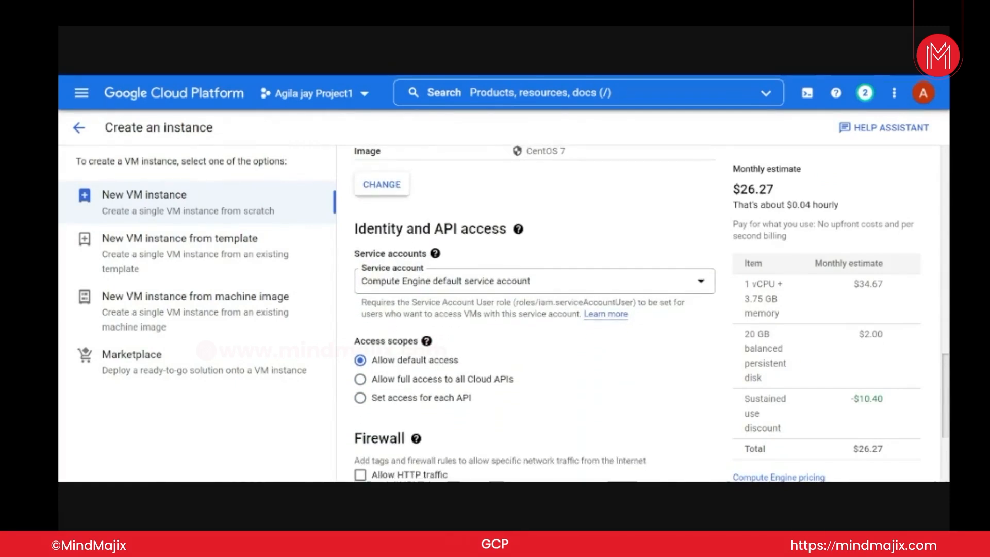
{"action": "scroll", "coordinate": [535, 310], "scroll_direction": "down", "scroll_amount": 2}
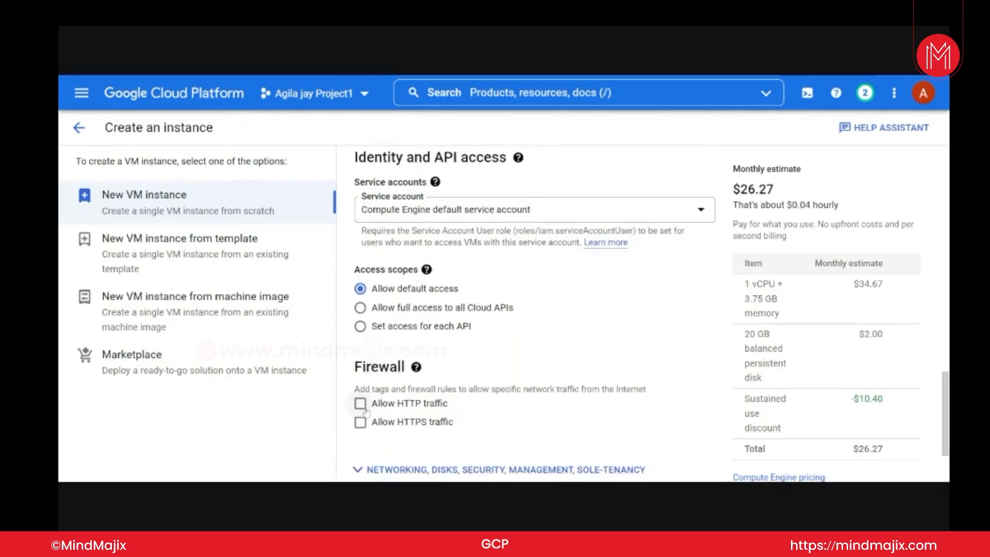
{"action": "left_click", "coordinate": [359, 404]}
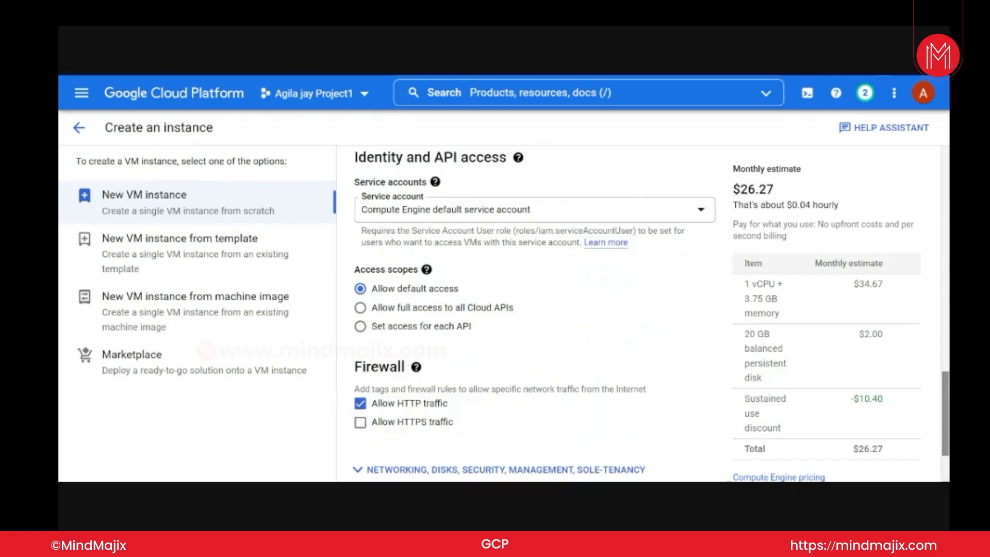
Expand and review the instance's networking, disks, security, management and sole-tenancy options.
{"action": "scroll", "coordinate": [945, 409], "scroll_direction": "down", "scroll_amount": 2}
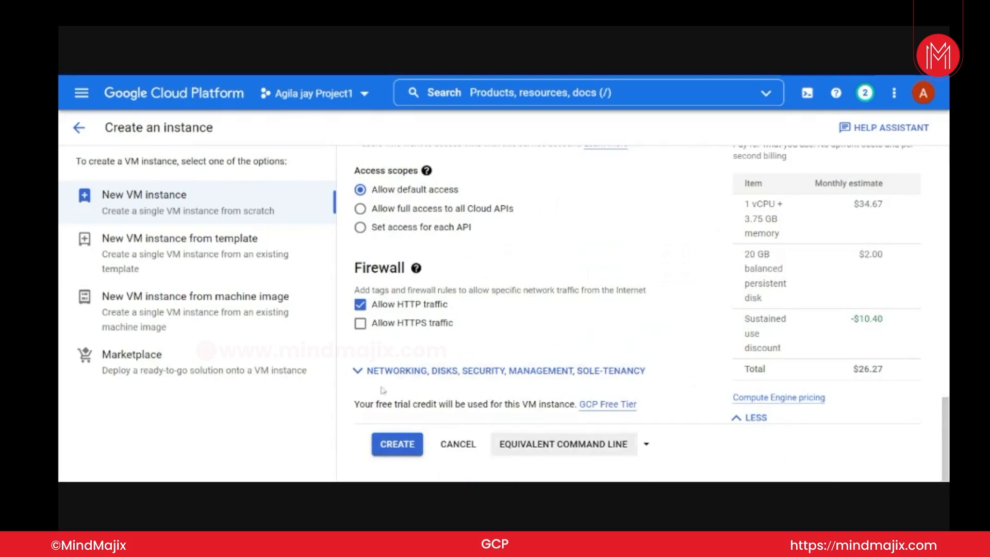
{"action": "left_click", "coordinate": [359, 371]}
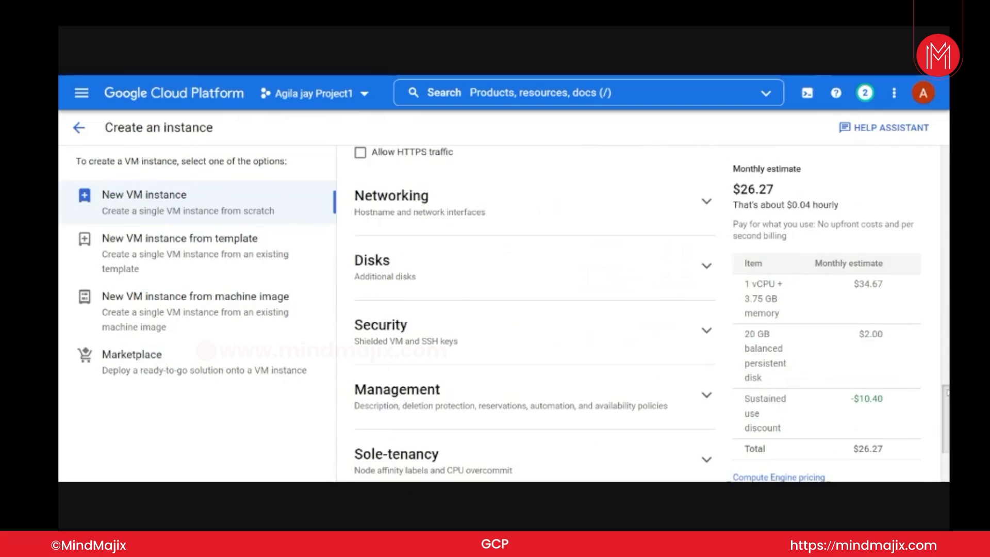
{"action": "scroll", "coordinate": [947, 381], "scroll_direction": "up", "scroll_amount": 1}
{"action": "left_click_drag", "start_coordinate": [946, 381], "coordinate": [947, 426]}
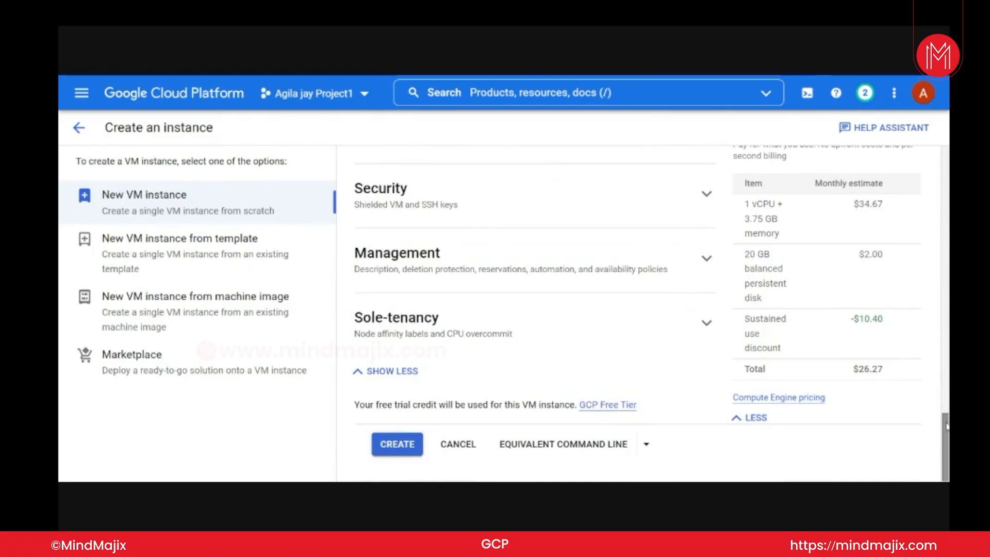
Create the web-server VM instance and hide the related actions below the instance list.
{"action": "left_click", "coordinate": [398, 445]}
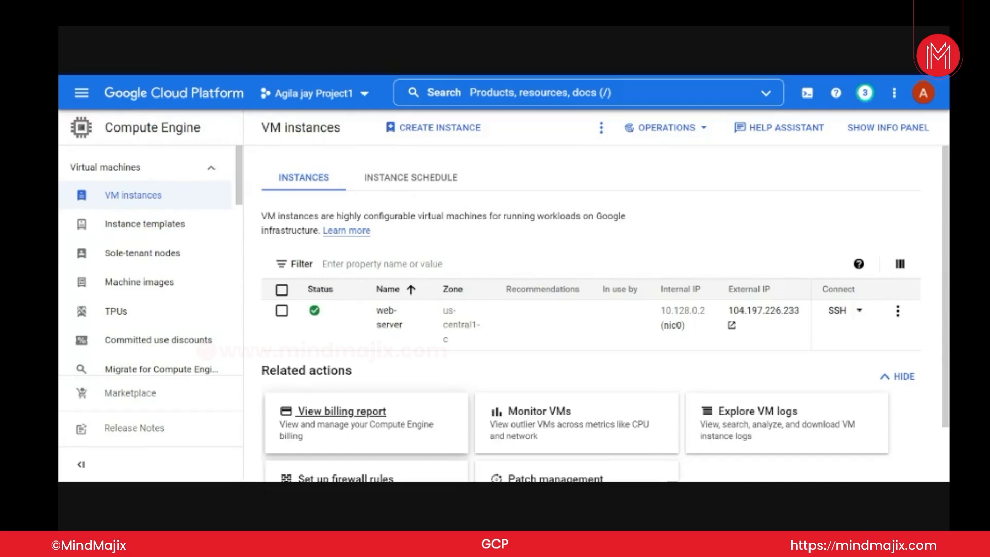
{"action": "left_click", "coordinate": [905, 378]}
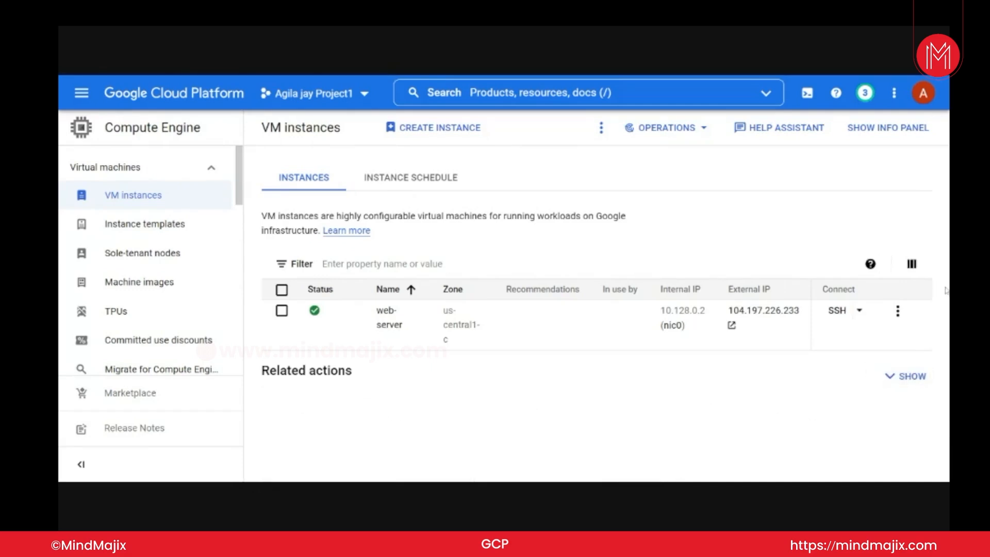